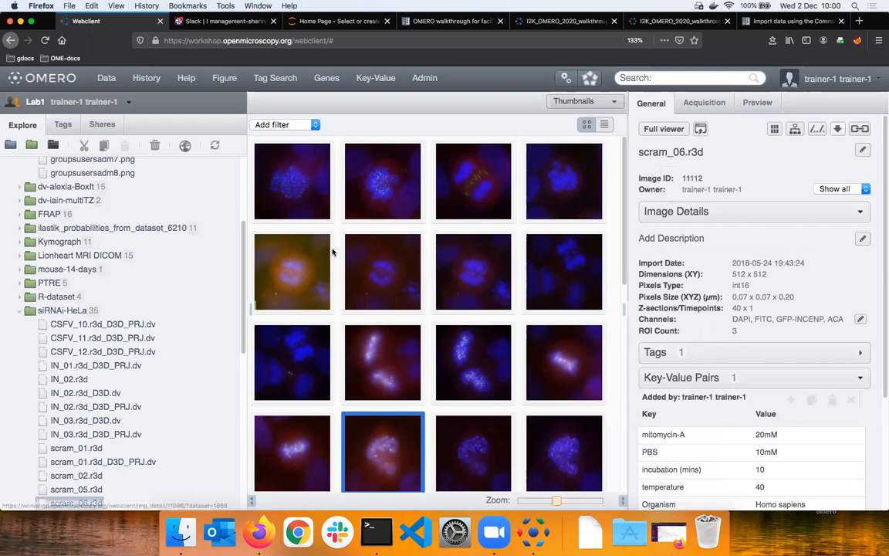
Step: Filter the siRNAi-HeLa thumbnails by the Anaphase tag
click(315, 126)
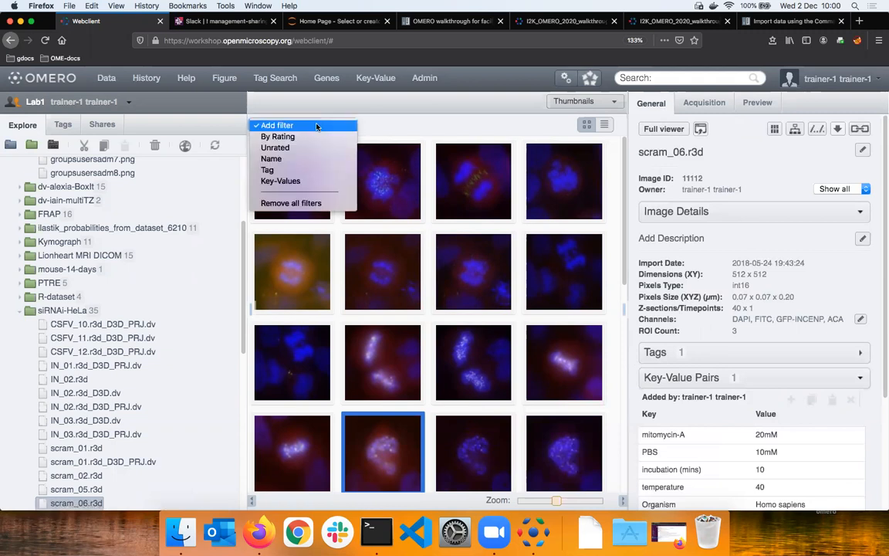
click(303, 171)
click(281, 145)
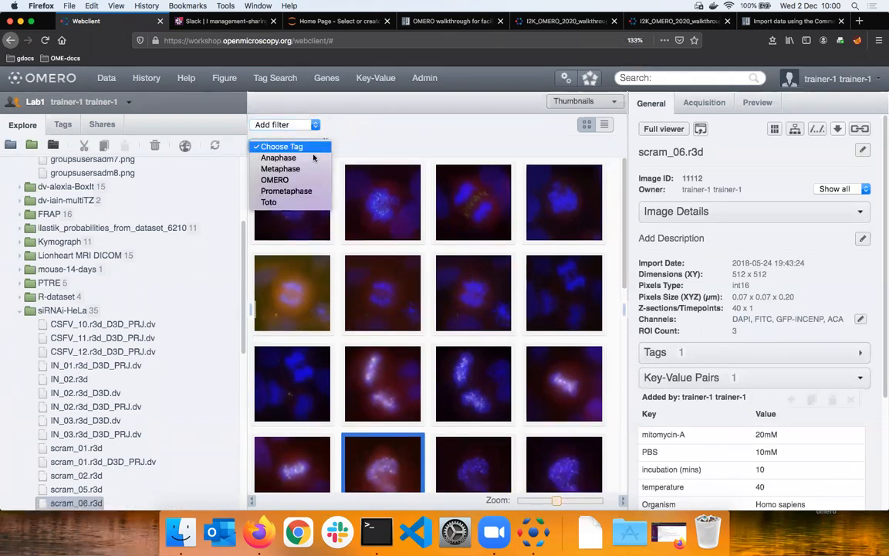
click(313, 159)
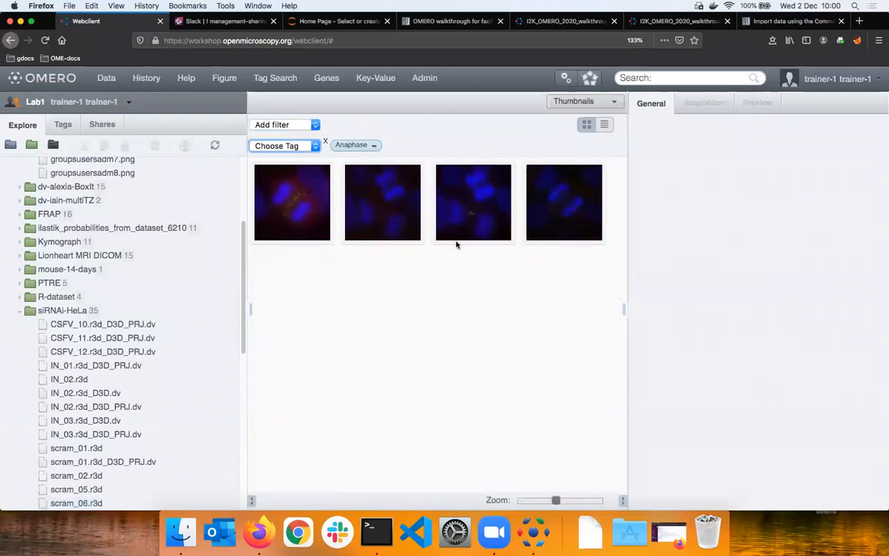
Step: Select the image CSFV_12.r3d_D3D_PRJ.dv among the filtered thumbnails and expand its tags
click(306, 226)
click(376, 224)
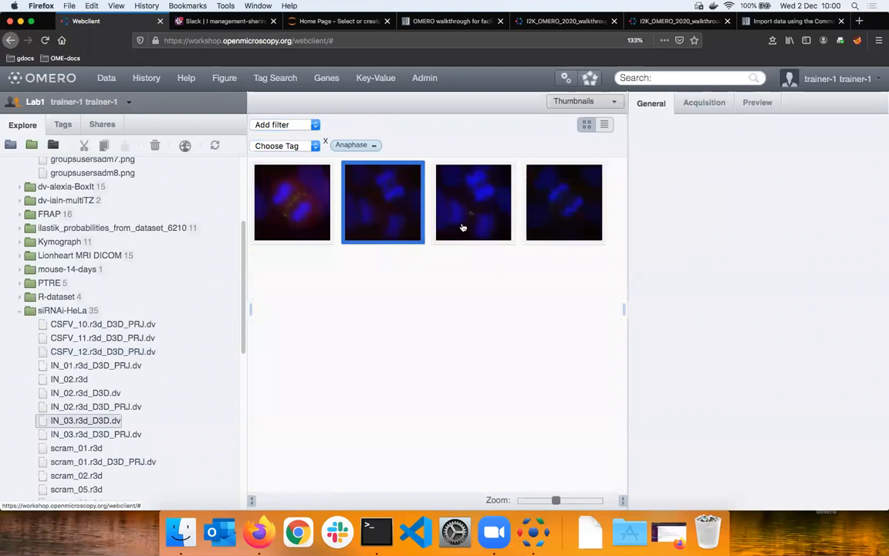
click(306, 222)
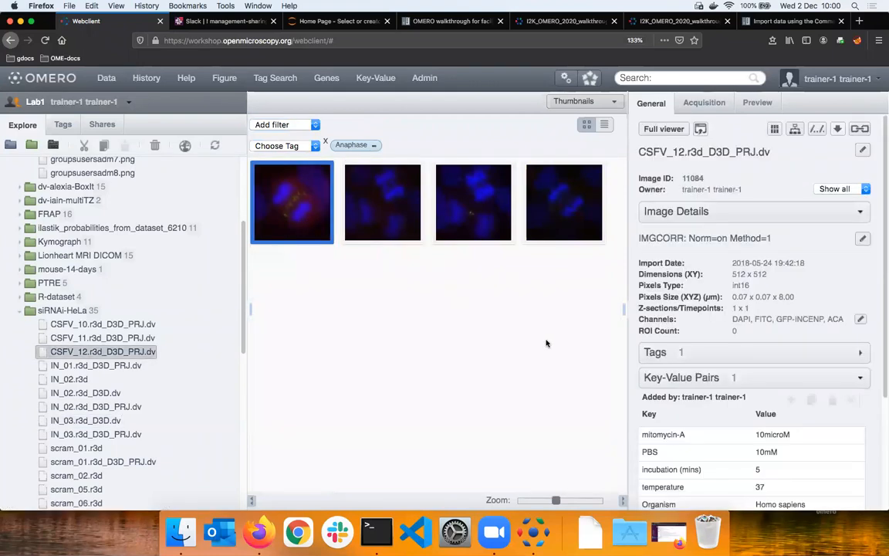
click(730, 357)
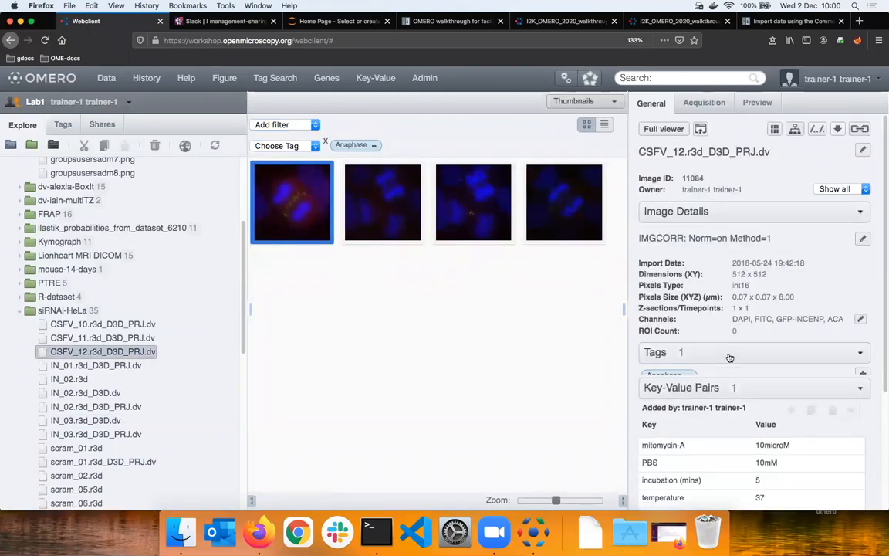
Step: Add the existing 4-colours tag to CSFV_12.r3d_D3D_PRJ.dv, save it, and remove that tag again
mouse_move(661, 377)
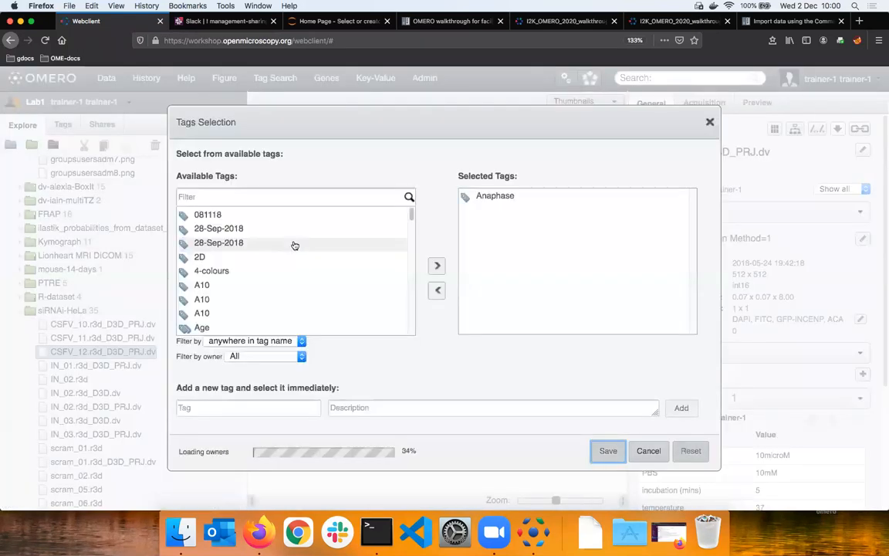
click(224, 270)
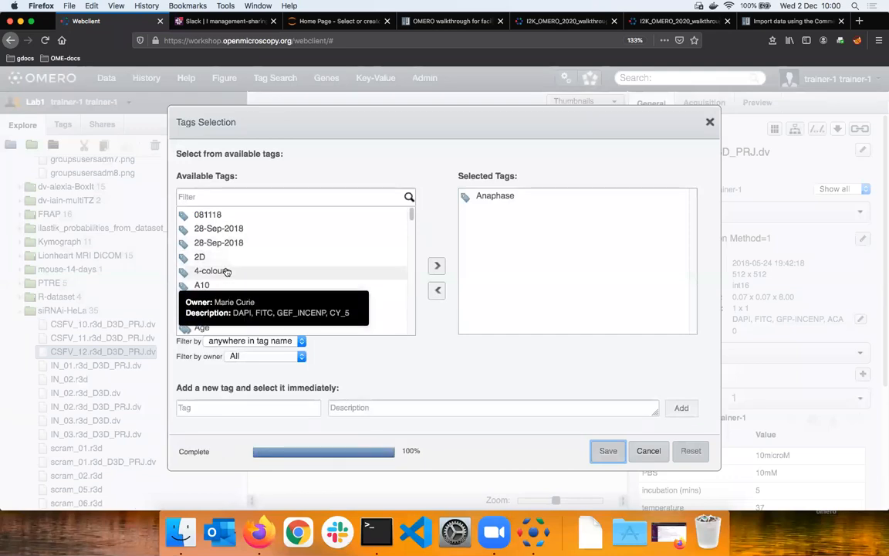
click(437, 267)
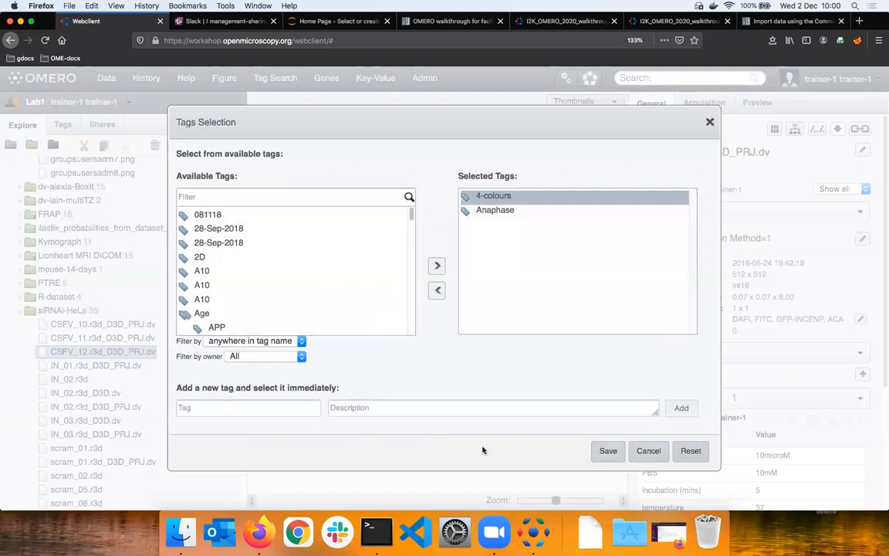
click(607, 451)
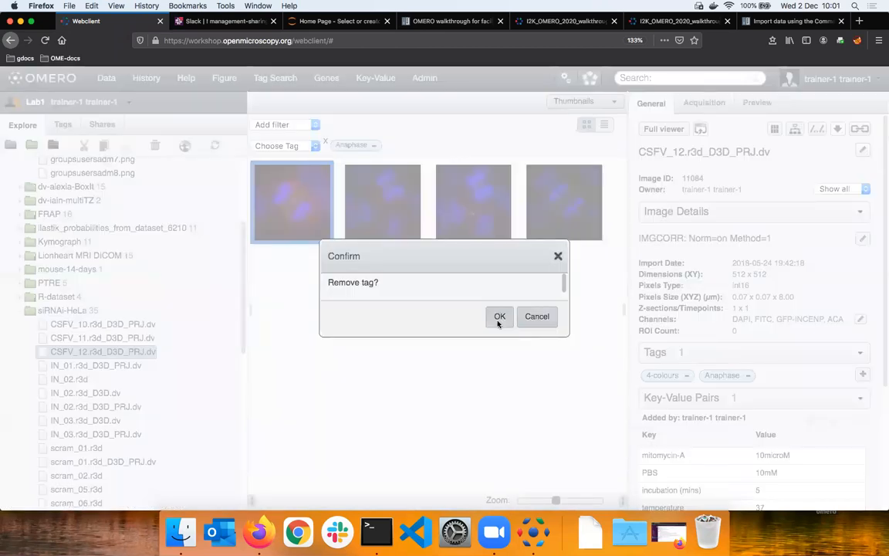
click(499, 316)
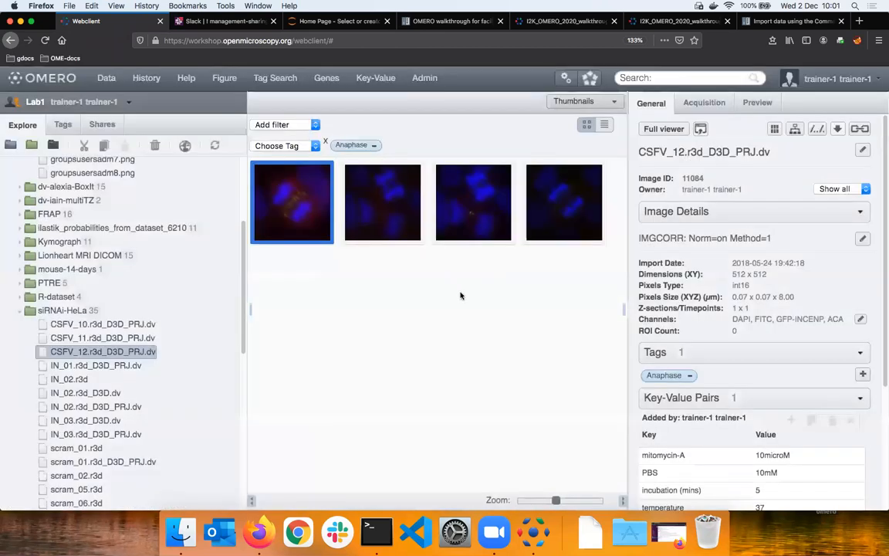
Step: Replace the Anaphase tag filter on the thumbnails with the Metaphase tag
click(330, 147)
click(316, 147)
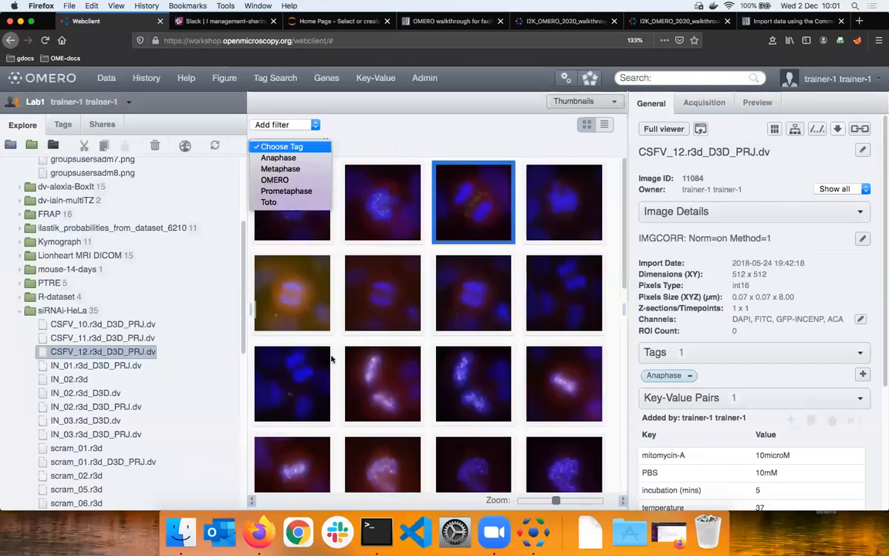
click(323, 166)
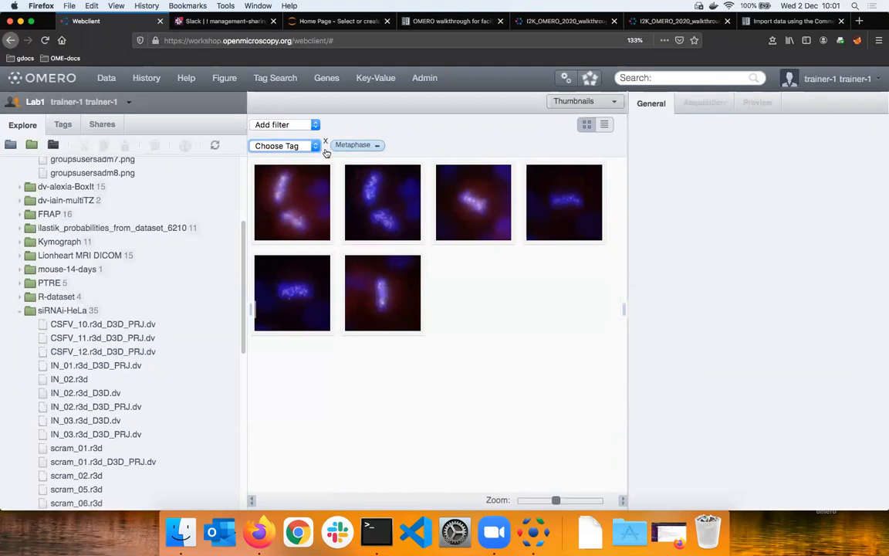
Step: Remove the tag filter and filter the thumbnails by a five-star rating instead
click(378, 147)
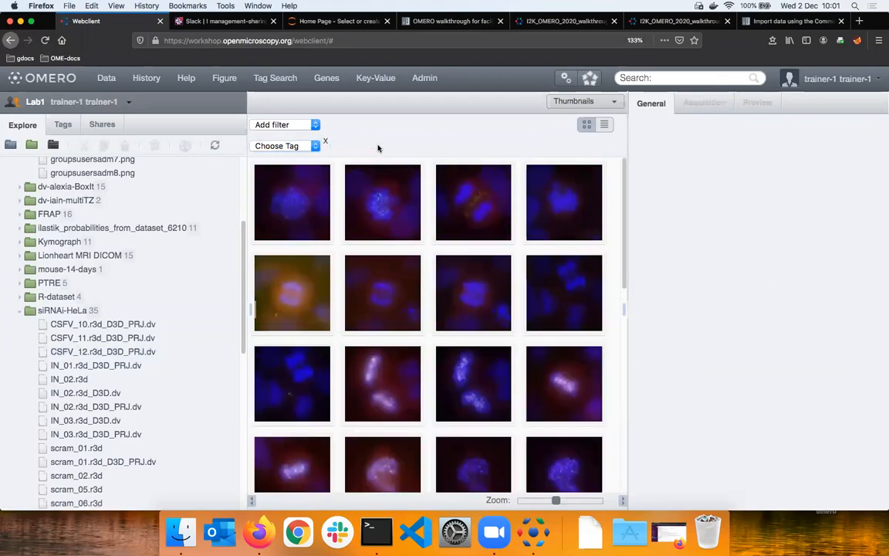
click(326, 144)
click(318, 125)
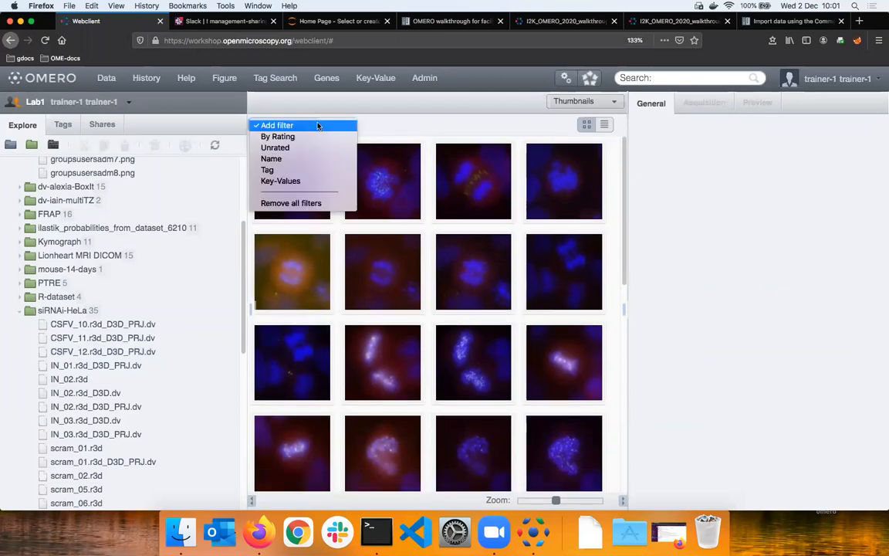
click(313, 138)
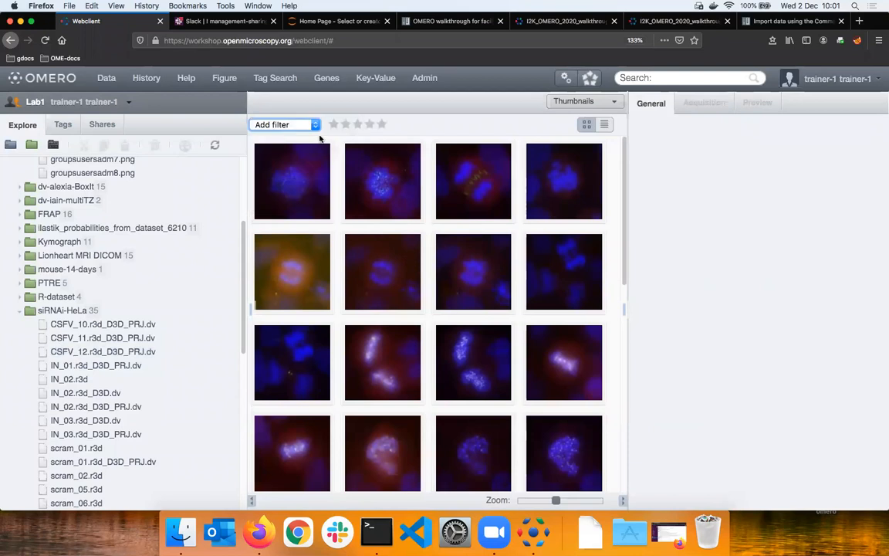
click(381, 124)
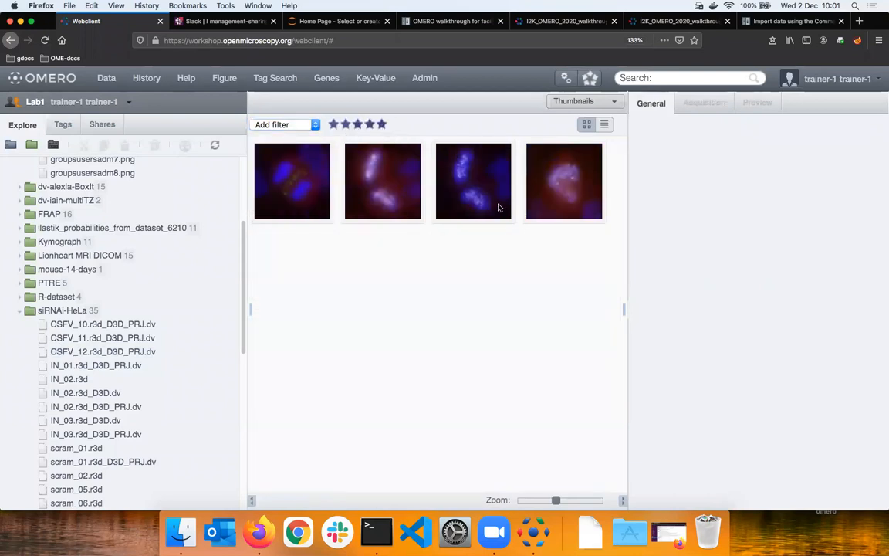
Step: Select scram_06.r3d and examine its key-value pairs and rating
click(550, 203)
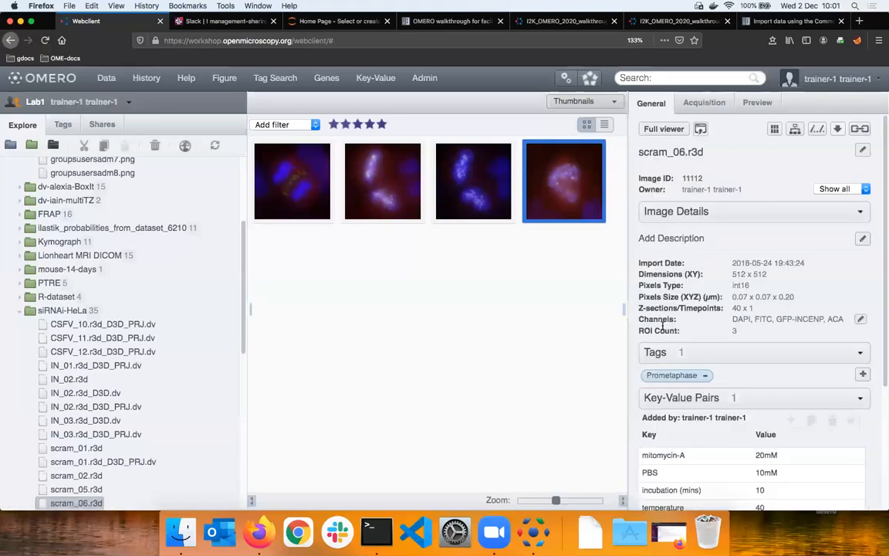
scroll(684, 456, down, 3)
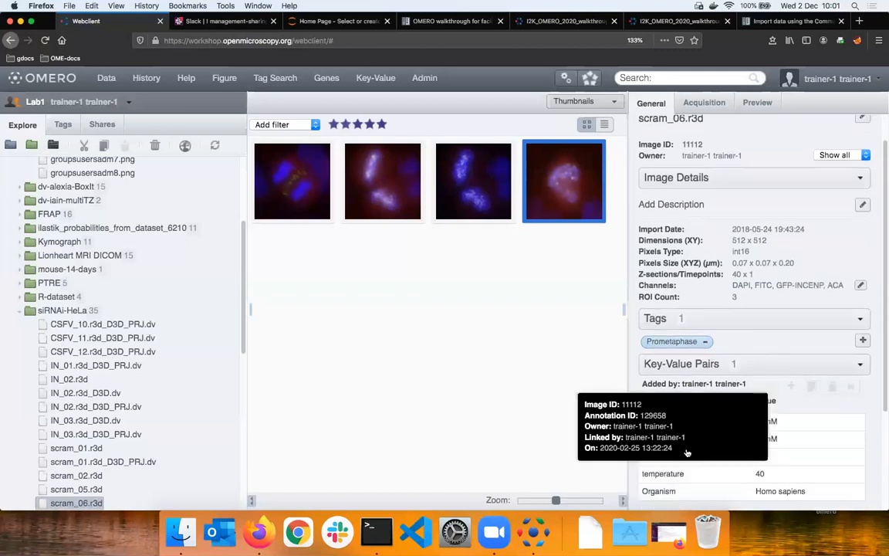
scroll(684, 474, down, 6)
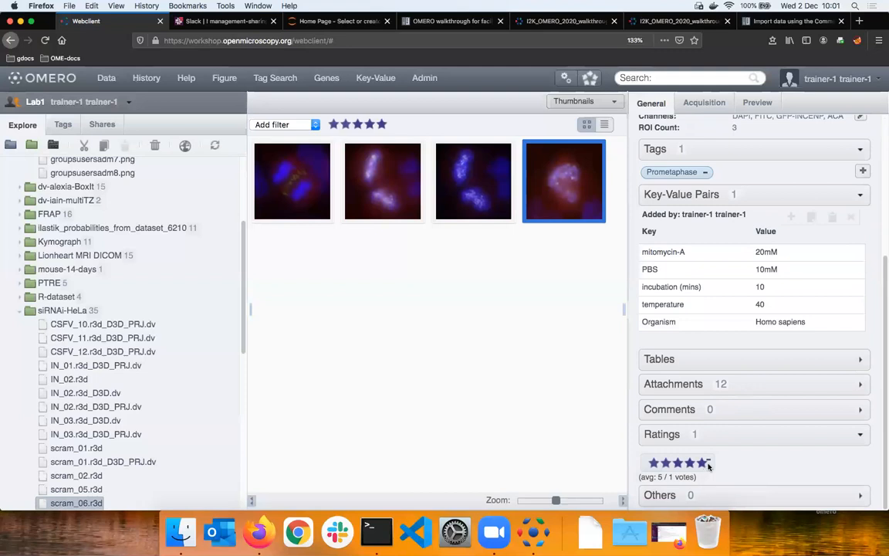
scroll(745, 456, up, 5)
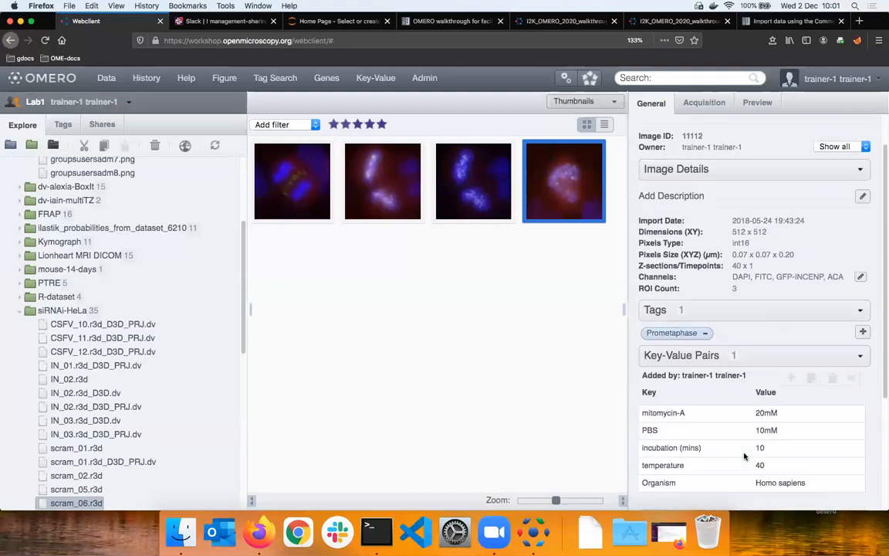
scroll(687, 417, down, 5)
scroll(681, 232, up, 5)
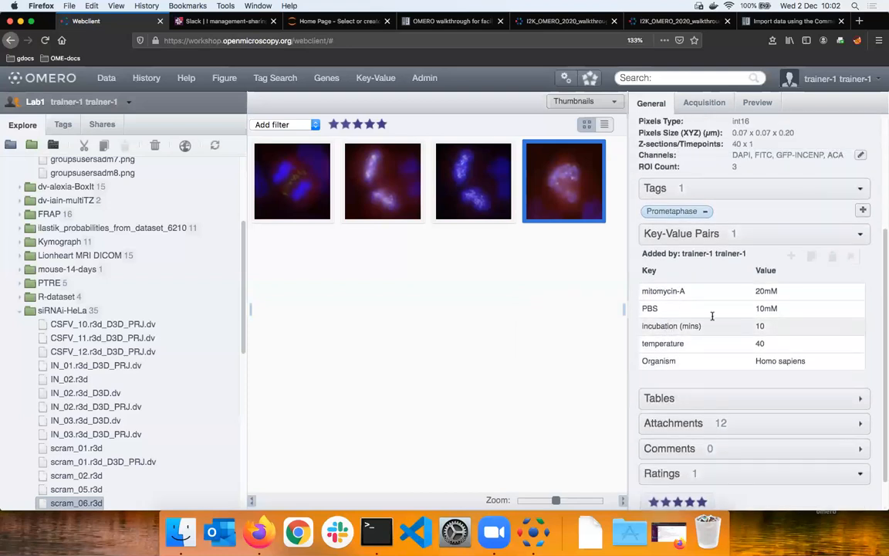
Step: Select the three scram images together, open the tag selection for them, and cancel it
shift+click(349, 186)
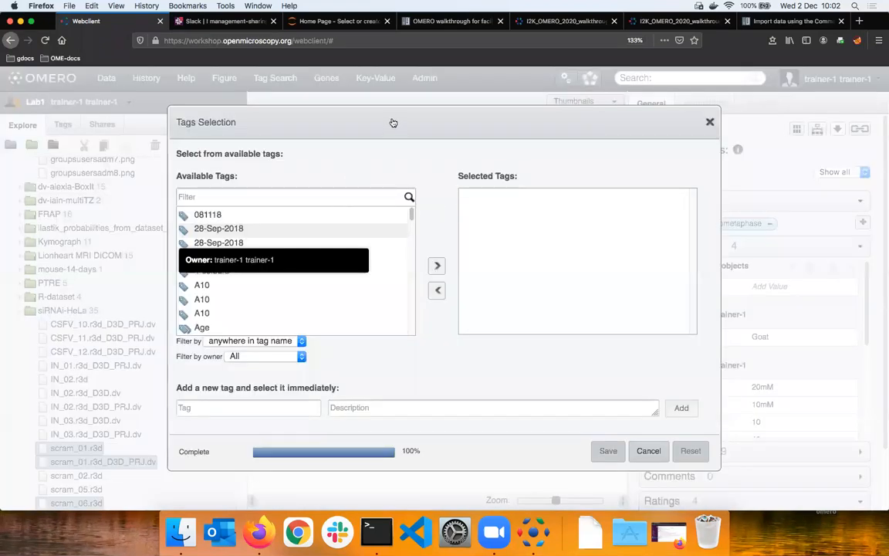
key(Escape)
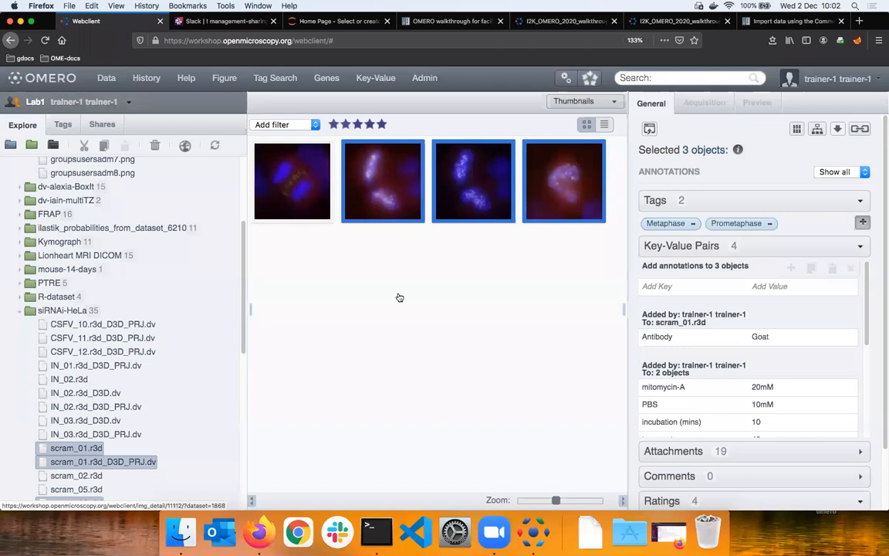
Step: Clear the rating filter, select only scram_06.r3d, and review its key-value pairs with the tags collapsed
scroll(405, 301, down, 2)
click(407, 301)
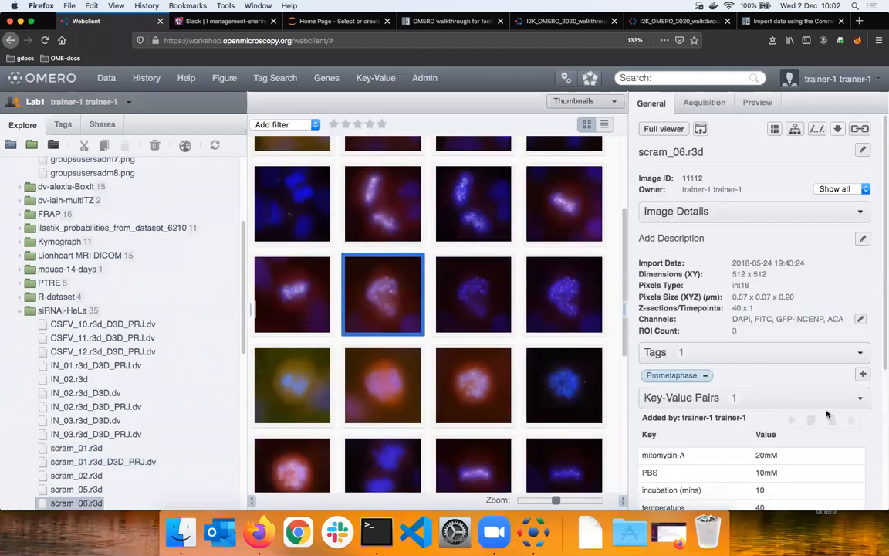
scroll(787, 370, down, 2)
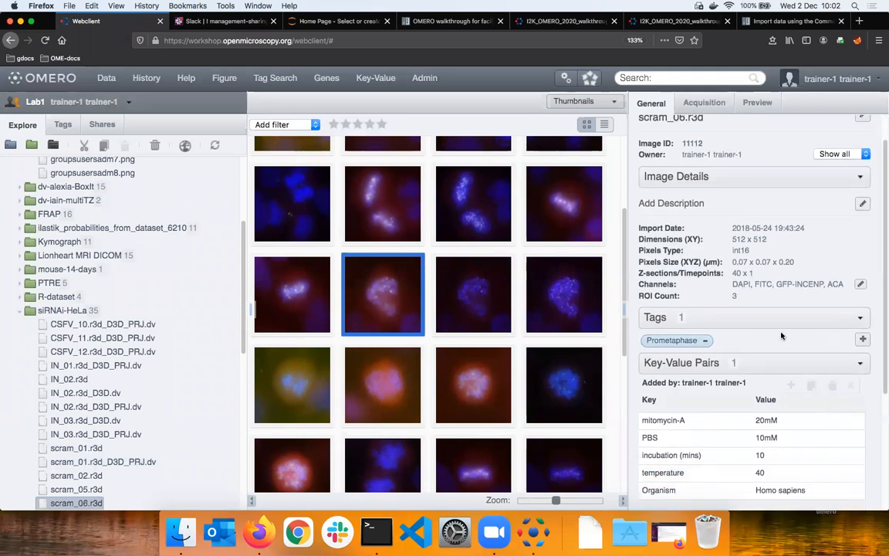
scroll(739, 319, down, 1)
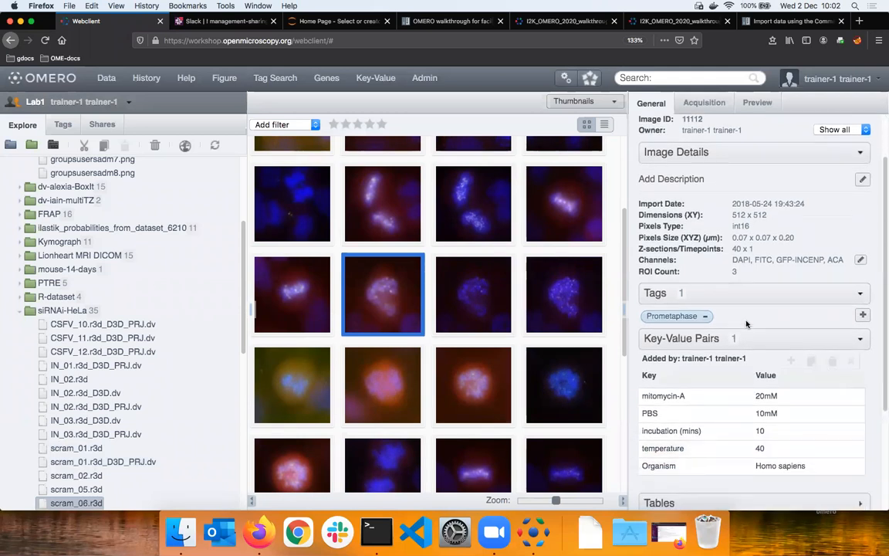
scroll(746, 324, down, 3)
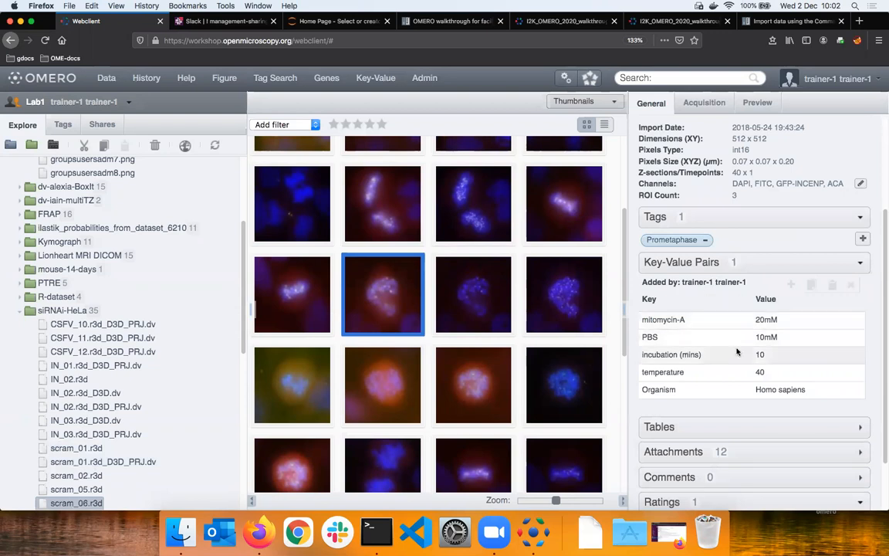
mouse_move(738, 279)
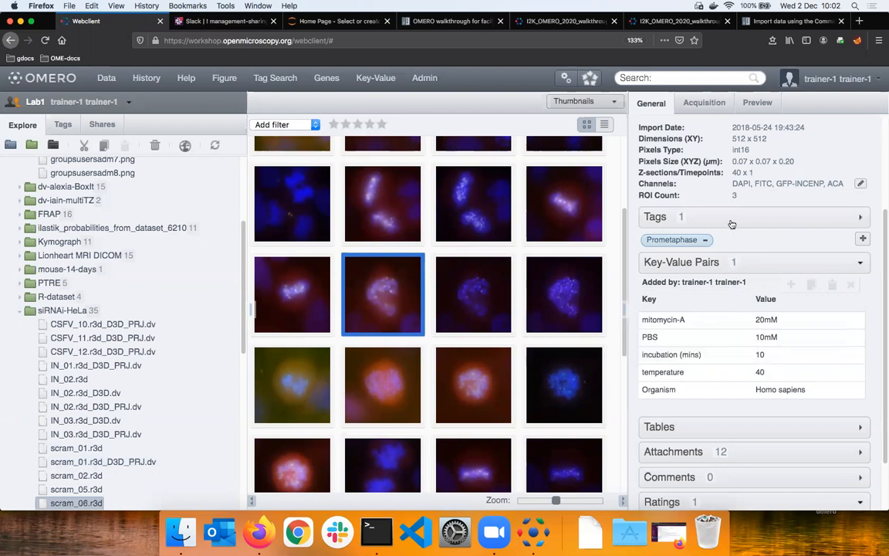
scroll(737, 232, down, 1)
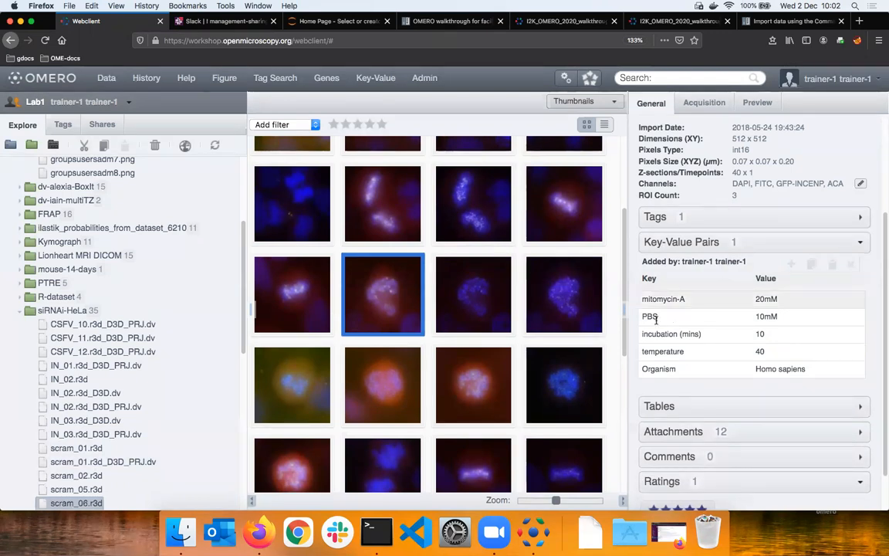
mouse_move(670, 272)
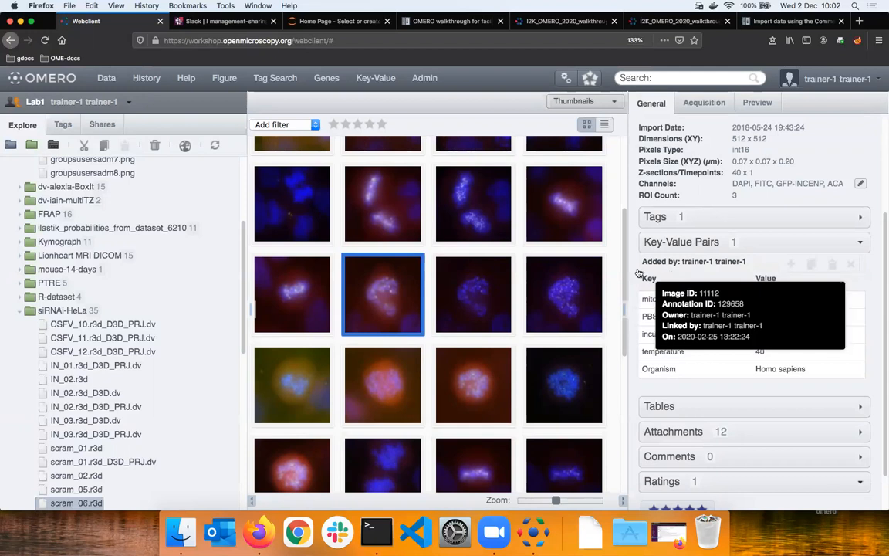
Step: Add the key-value pair Animal: Rabbit to scram_06.r3d and V-out_04.r3d together, and reselect only scram_06.r3d
super+click(495, 392)
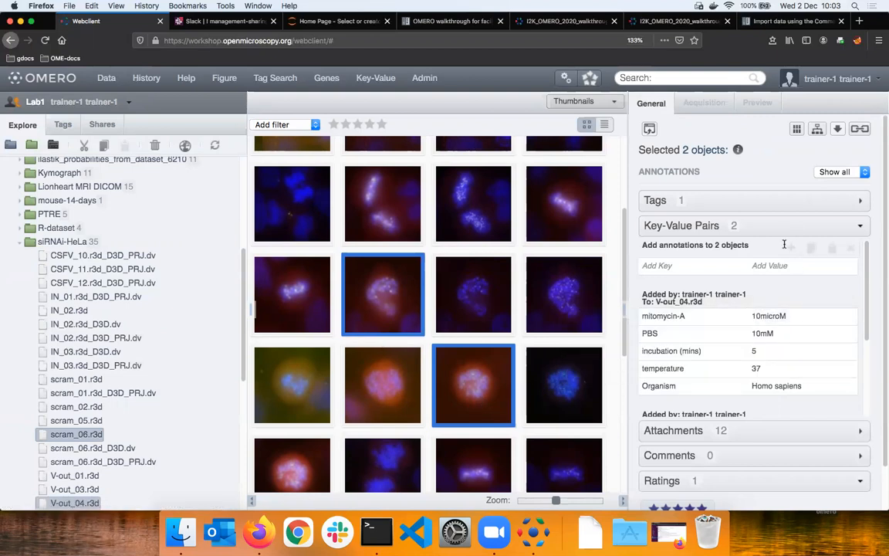
click(670, 266)
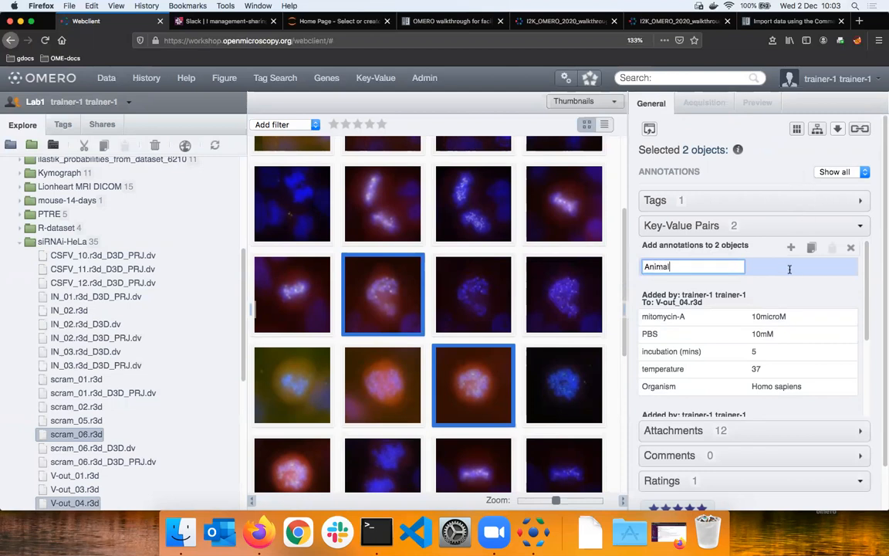
key(Tab)
text(Rabbit)
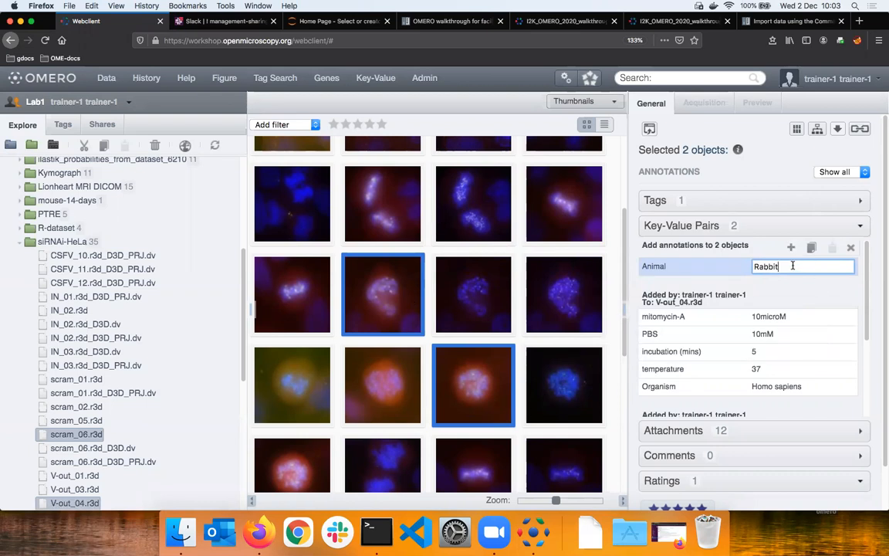
click(405, 312)
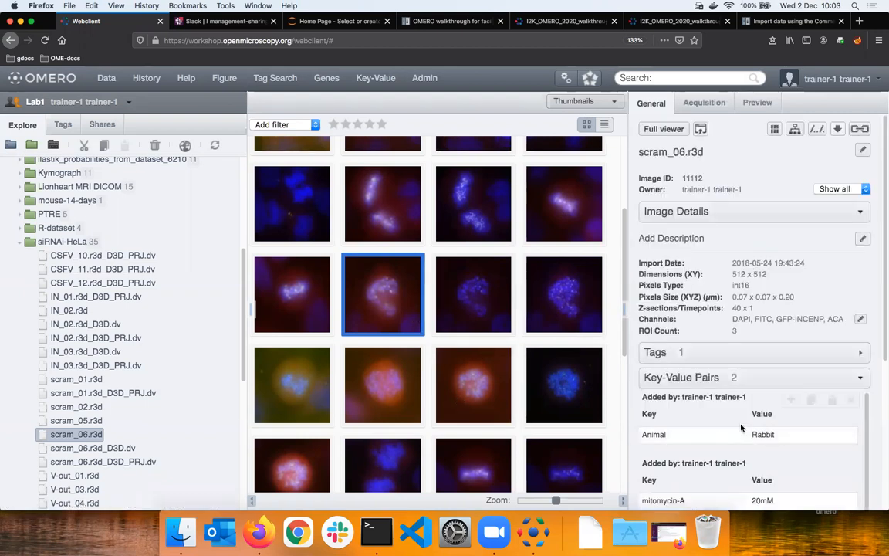
Step: Select V-out_04.r3d to review its key-value pairs, and search the data for Animal:Rabbit using the suggested term
click(463, 360)
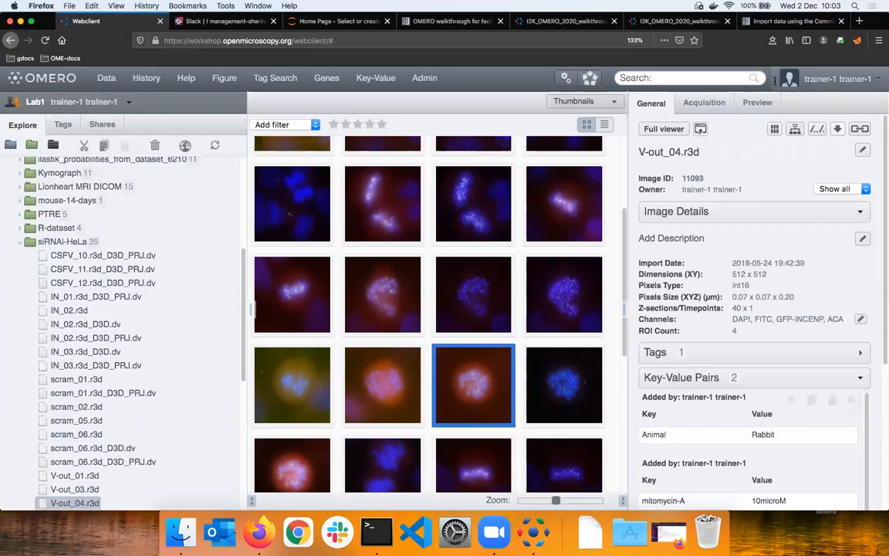
click(650, 78)
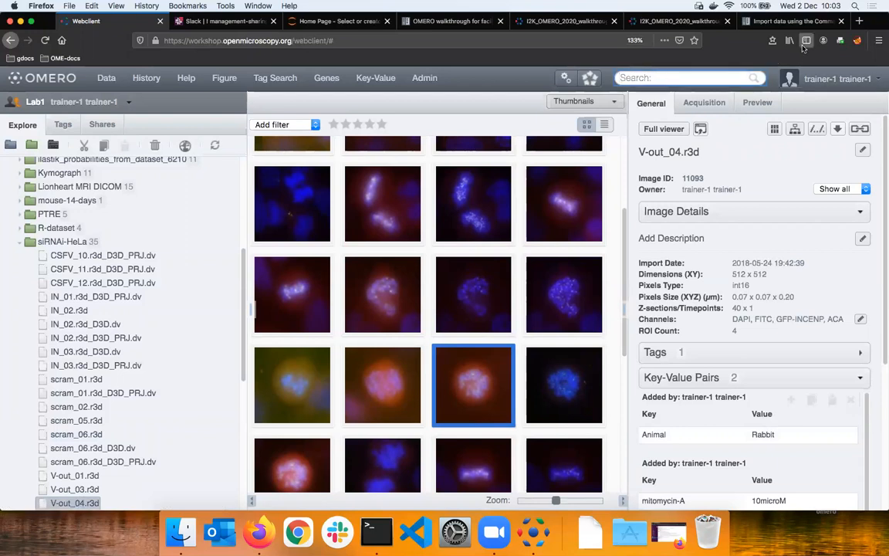
text(A)
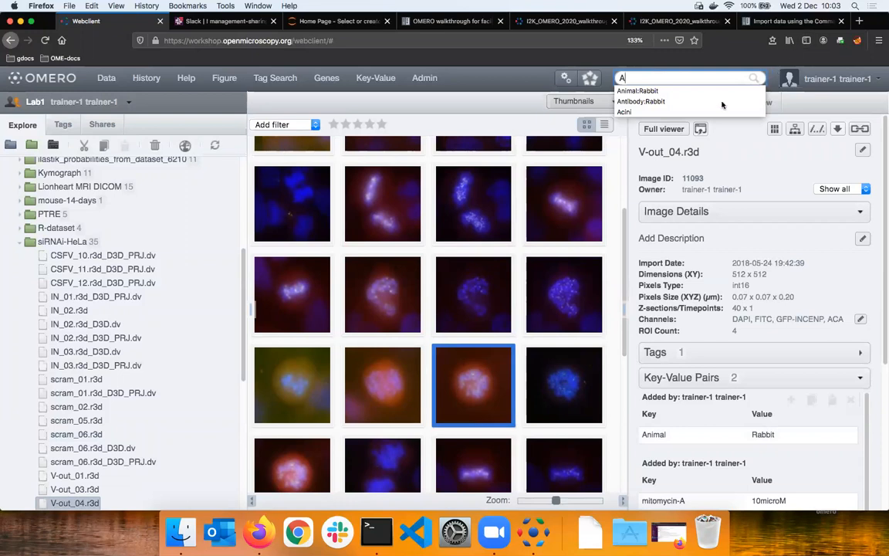
click(646, 91)
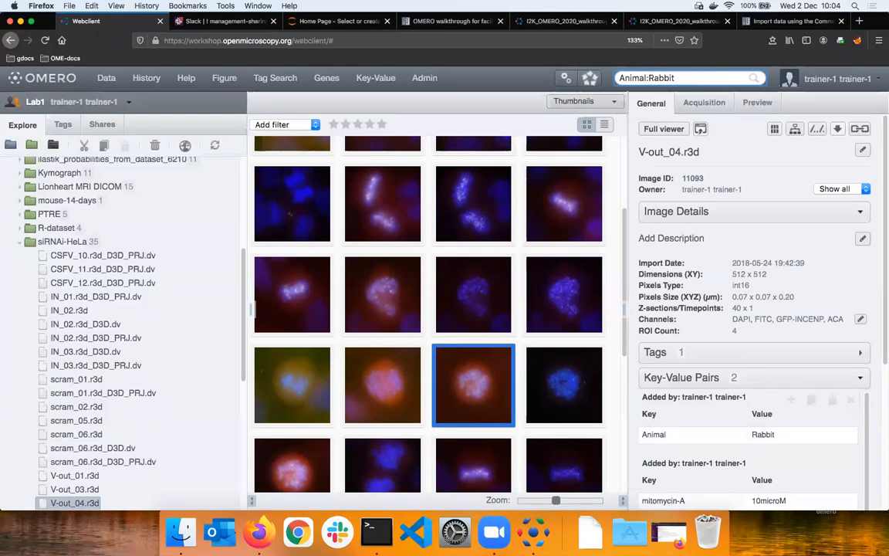
key(Return)
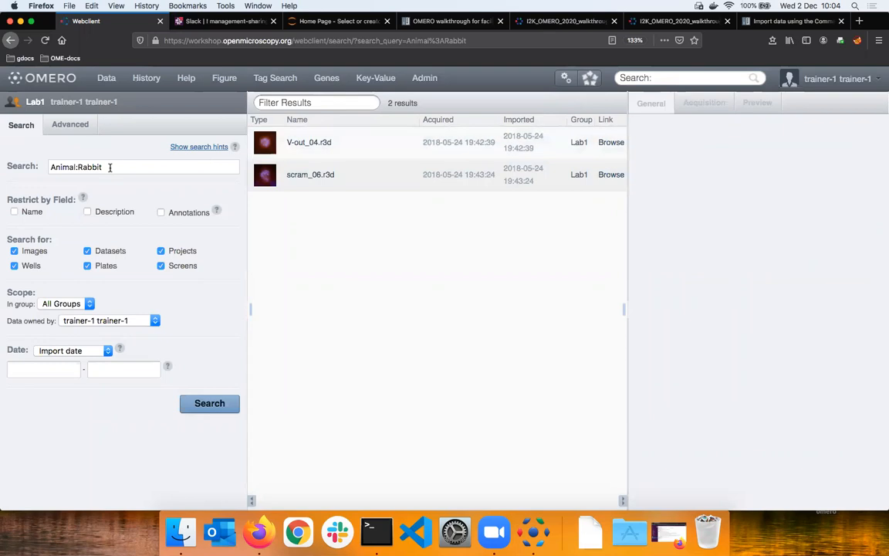
Step: Set the Animal value of V-out_04.r3d to Goat, and rerun the Animal:Rabbit search to inspect scram_06.r3d
click(372, 153)
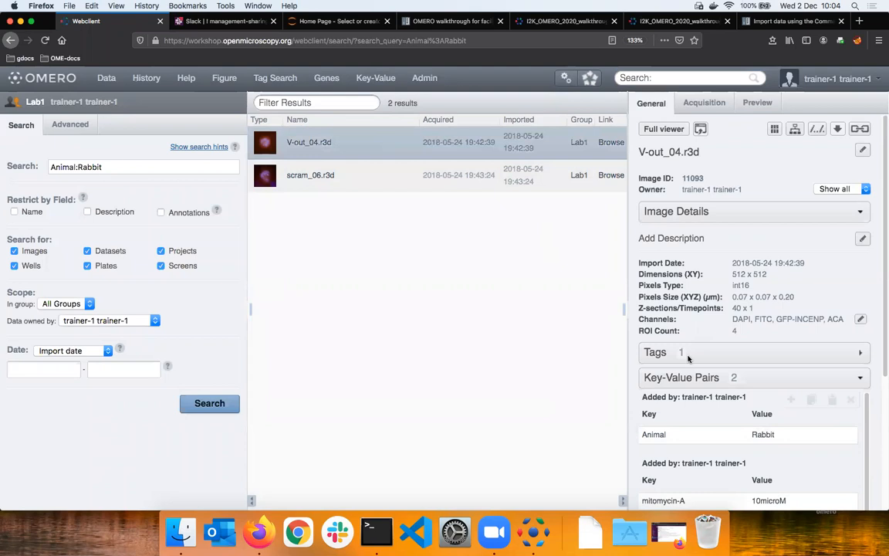
click(782, 435)
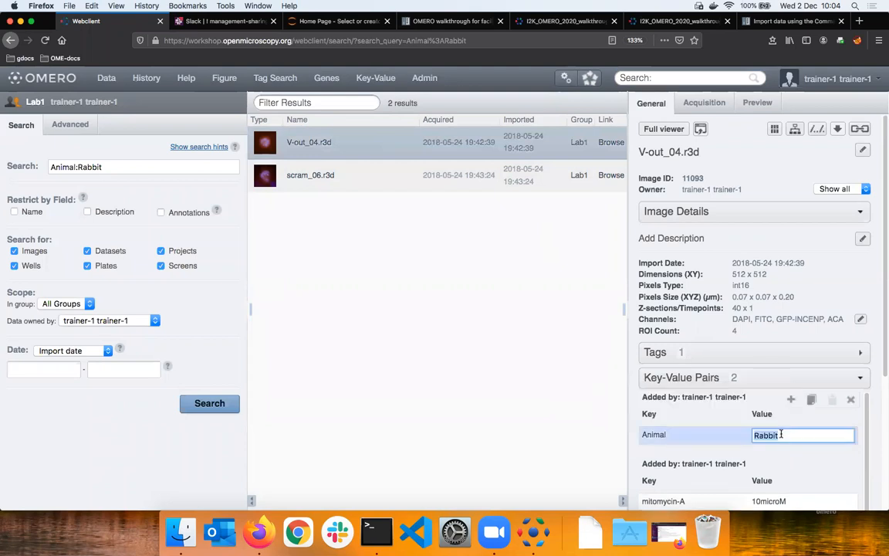
text(Goat)
key(Tab)
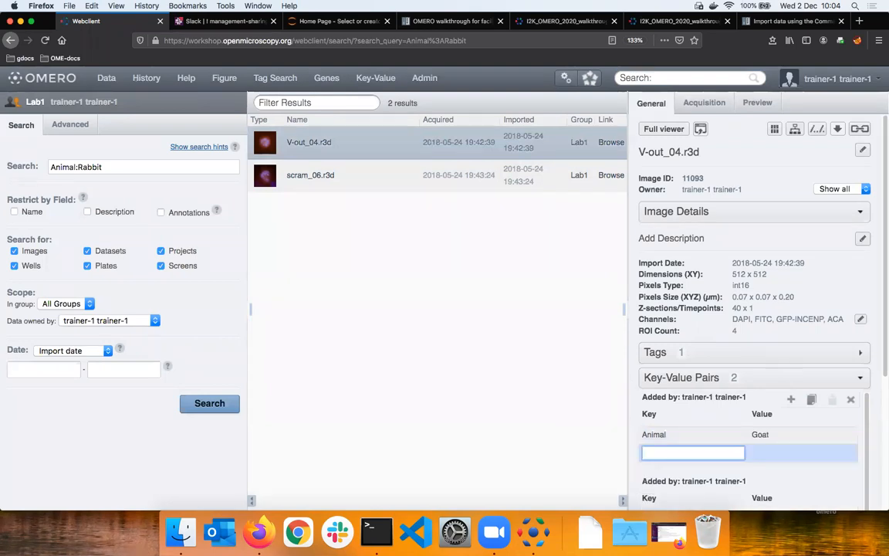
click(210, 404)
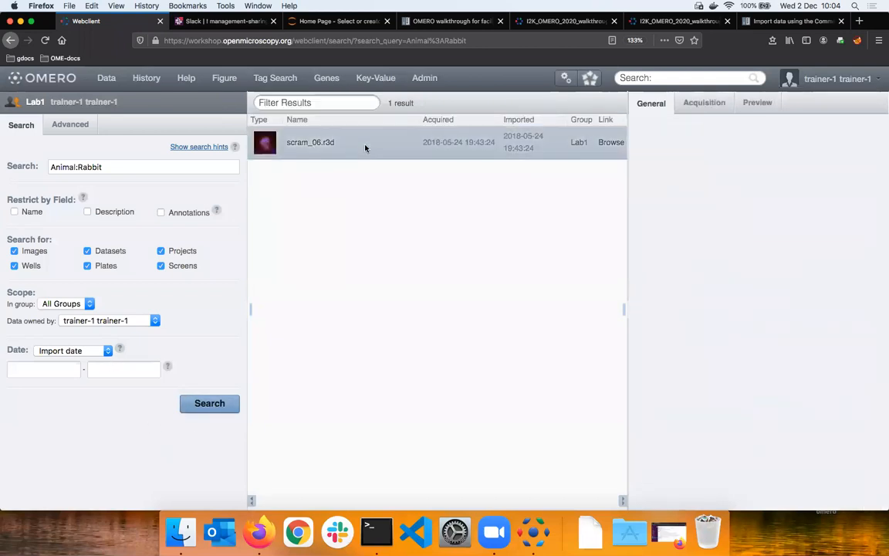
click(365, 147)
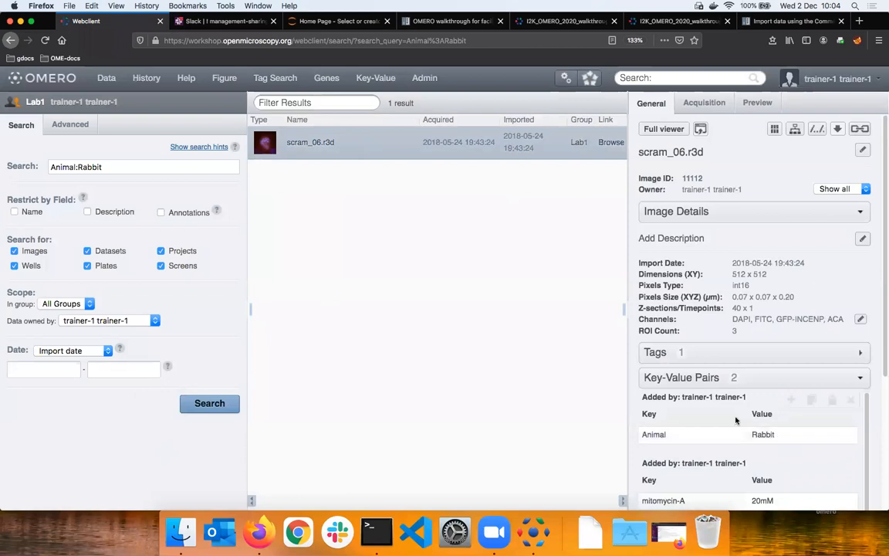
Step: Replace the search term with Animal:Goat and run the search
click(109, 168)
key(BackSpace)
key(BackSpace)
key(BackSpace)
key(BackSpace)
key(BackSpace)
key(BackSpace)
text(G)
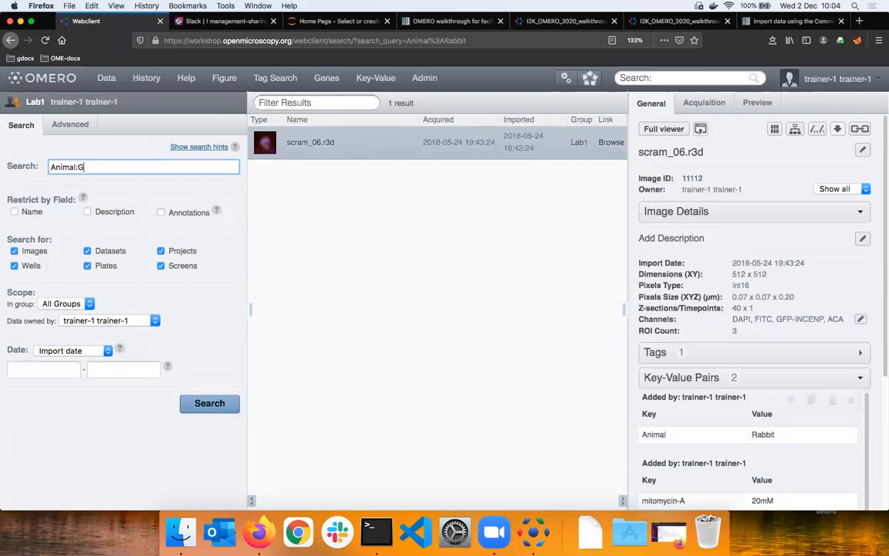
text(oat)
key(Return)
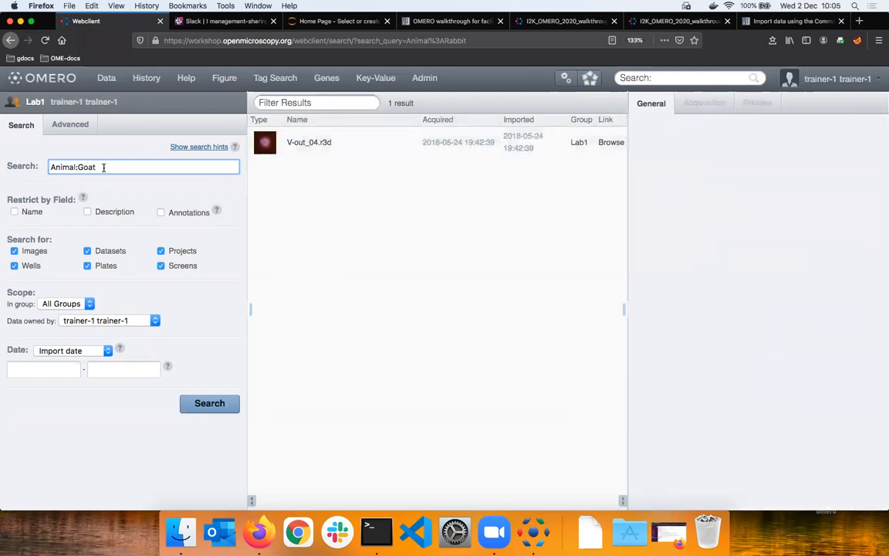
Step: Broaden the search to the key Animal alone, without any value
key(BackSpace)
key(BackSpace)
key(BackSpace)
key(BackSpace)
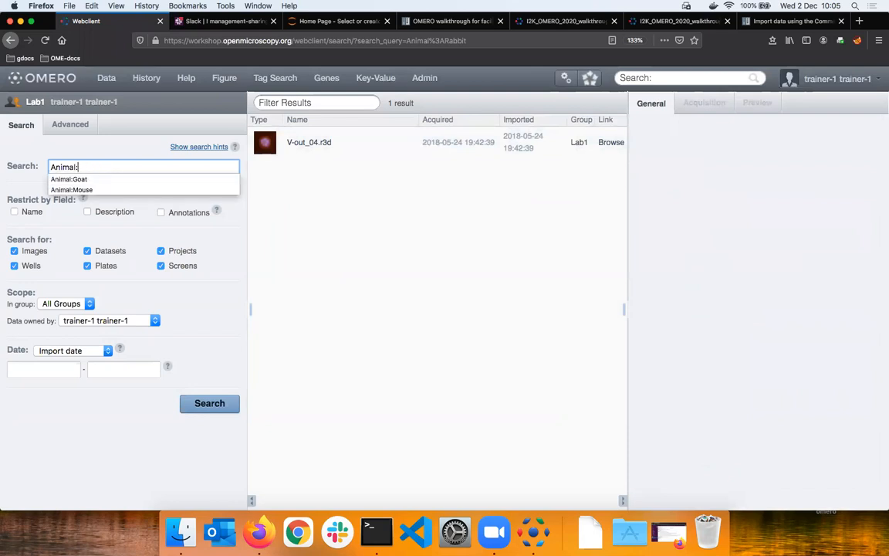
key(BackSpace)
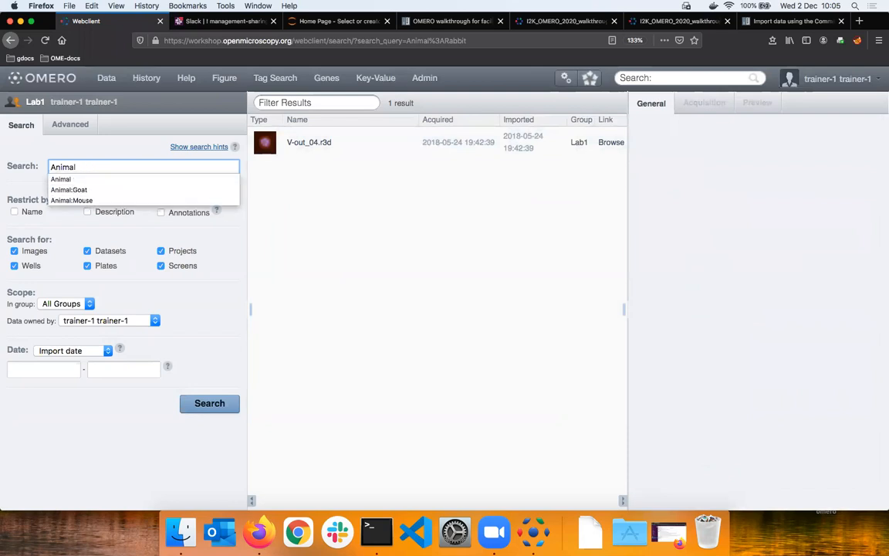
key(Return)
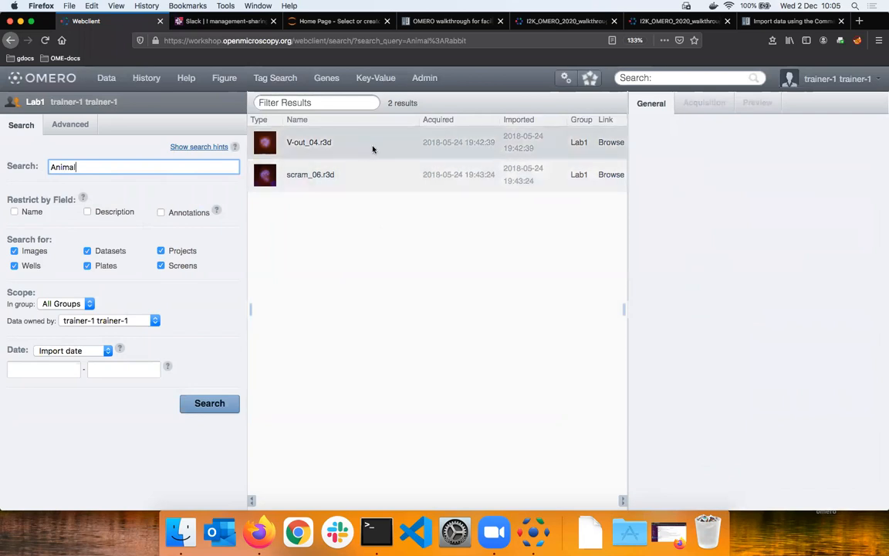
Step: Select V-out_04.r3d and scram_06.r3d together in the search results and compare their key-value pairs
shift+click(380, 182)
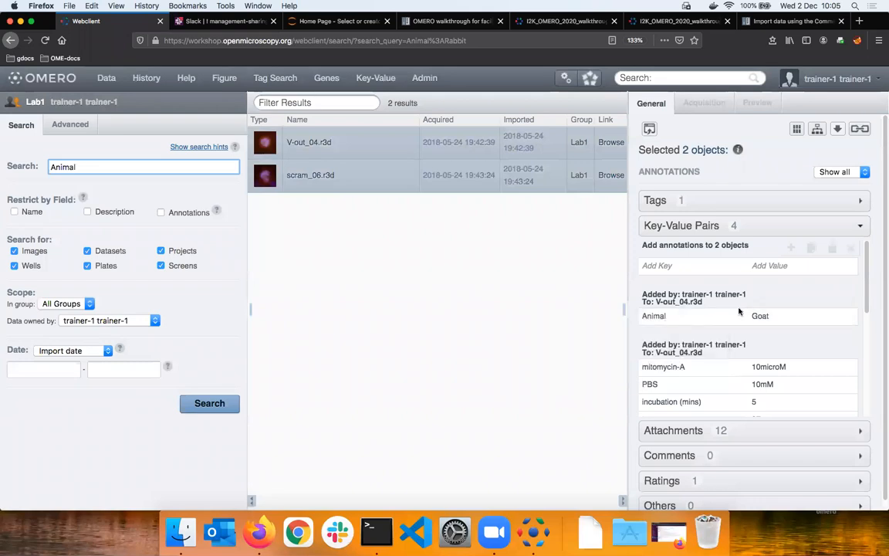
mouse_move(816, 327)
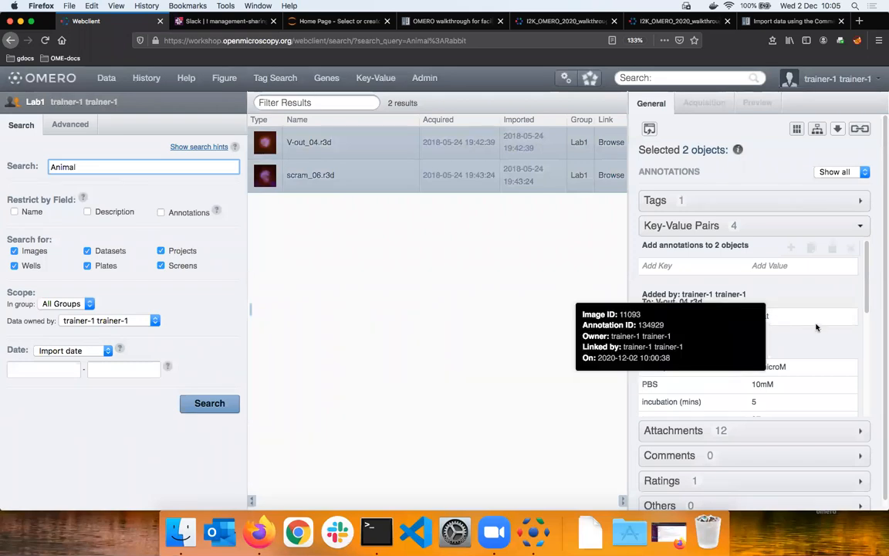
scroll(747, 305, down, 2)
scroll(739, 317, up, 2)
scroll(739, 317, down, 5)
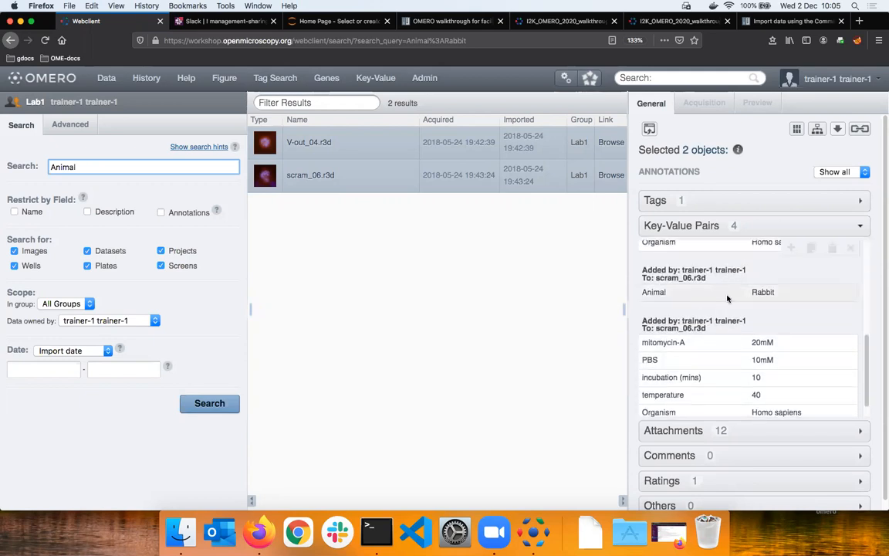
scroll(737, 309, up, 5)
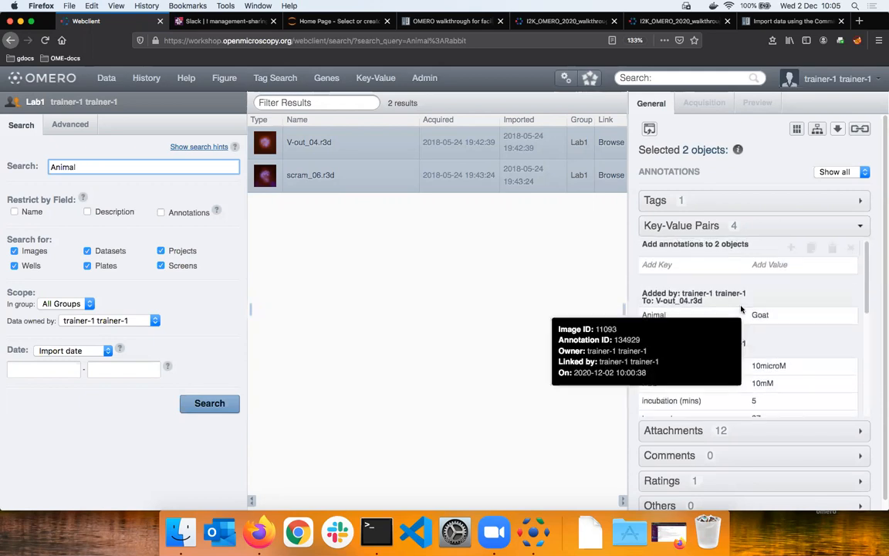
scroll(741, 309, down, 5)
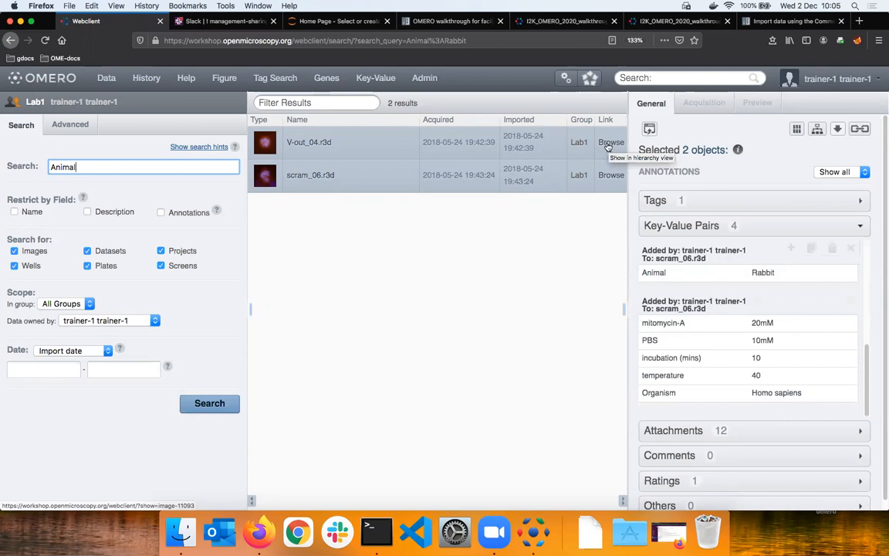
Step: Show V-out_04.r3d in the hierarchy view, and select scram_06.r3d among enlarged dataset thumbnails
click(609, 145)
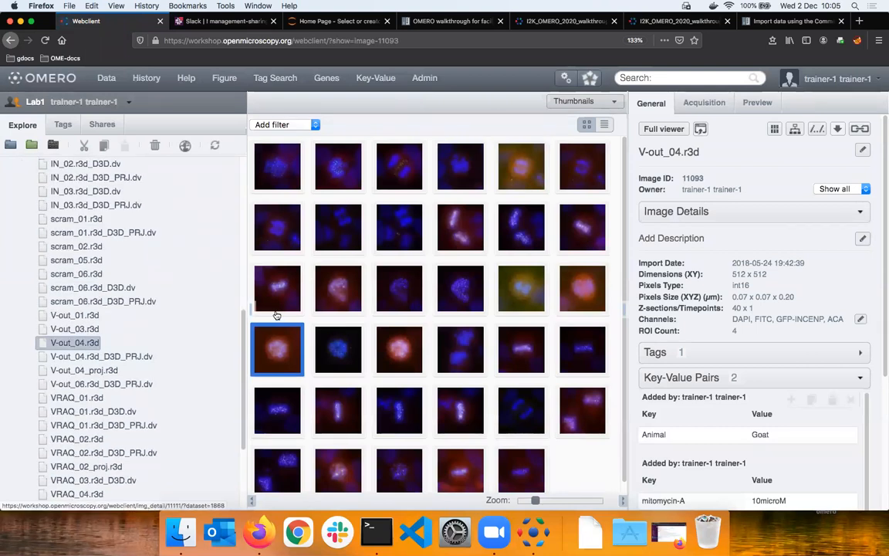
click(339, 299)
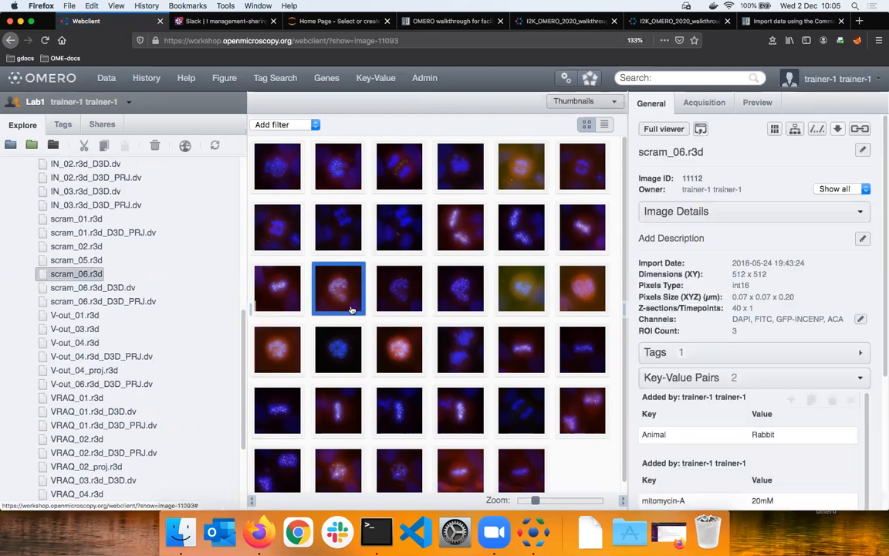
click(550, 501)
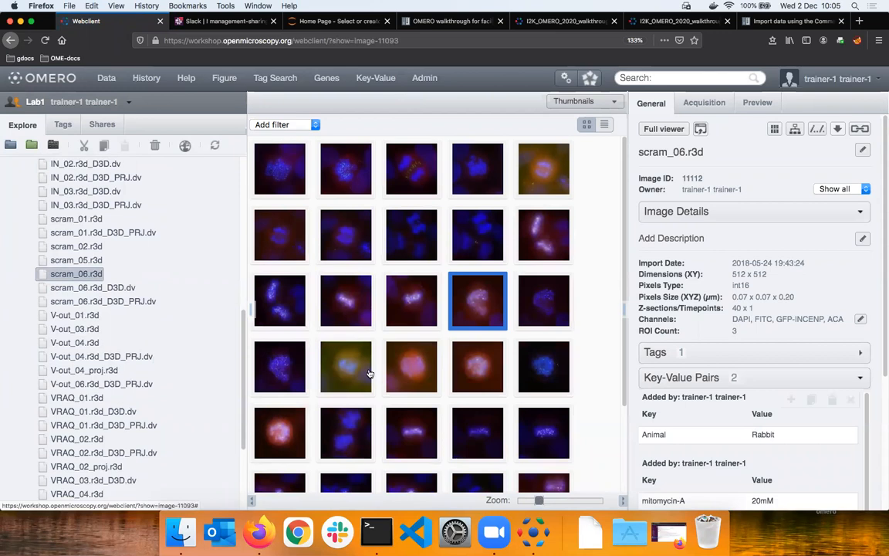
scroll(370, 374, down, 2)
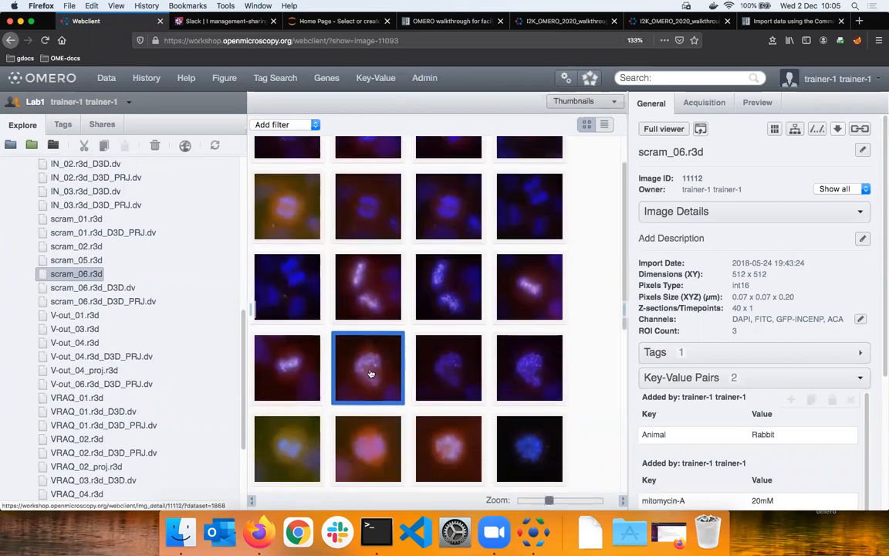
scroll(369, 359, down, 3)
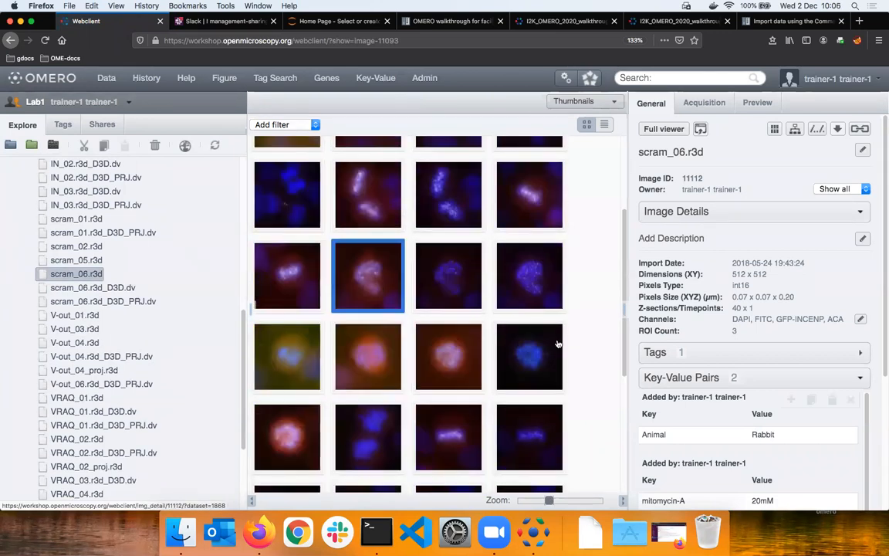
Step: Collapse the key-value pairs of scram_06.r3d and expand its attachments to review the attached files
click(784, 381)
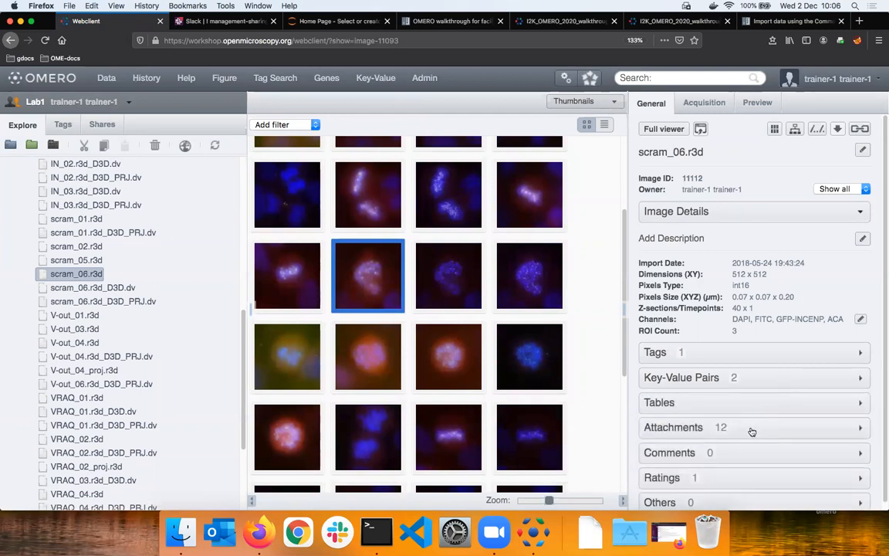
click(753, 430)
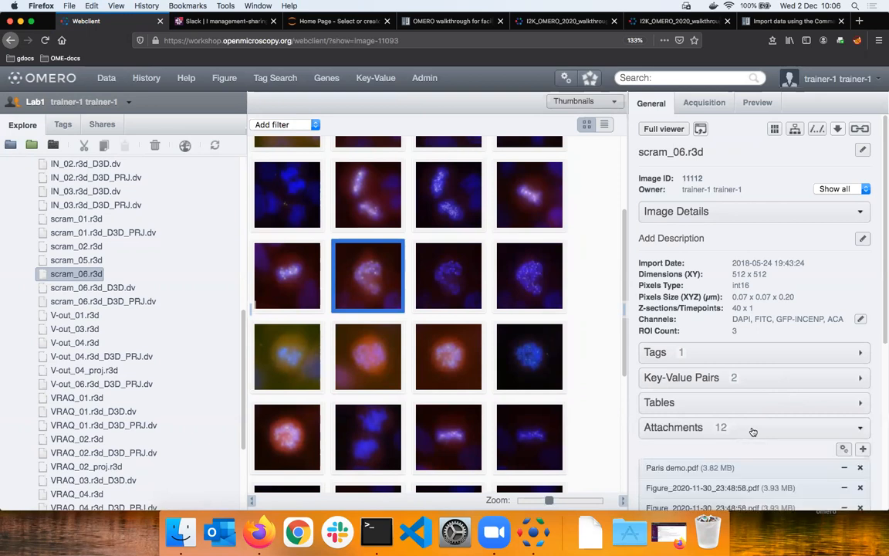
scroll(760, 432, down, 5)
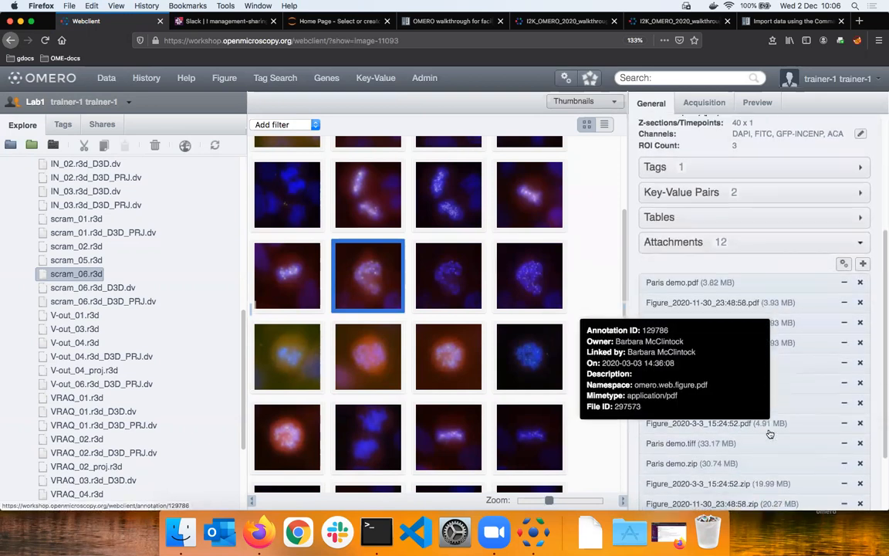
scroll(770, 435, down, 2)
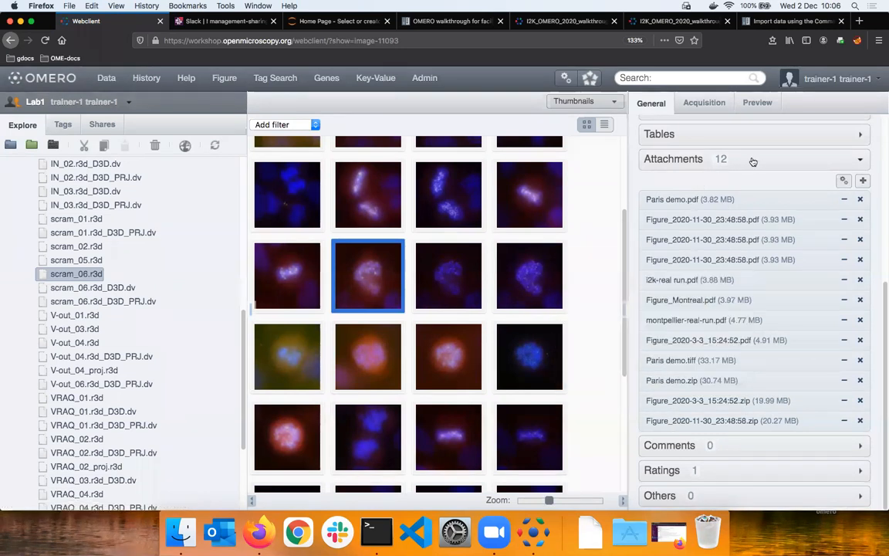
Step: Upload the local file i2k-macro.ijm and attach it to scram_06.r3d
click(863, 182)
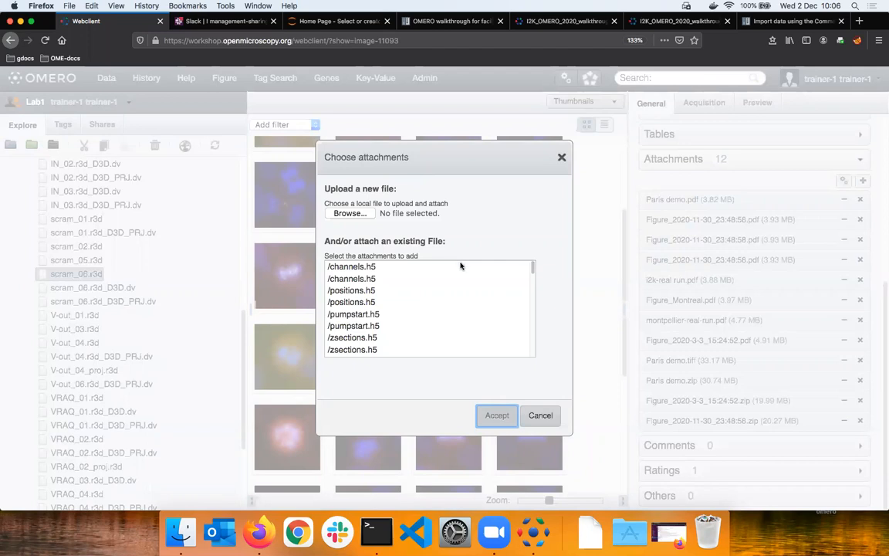
click(350, 214)
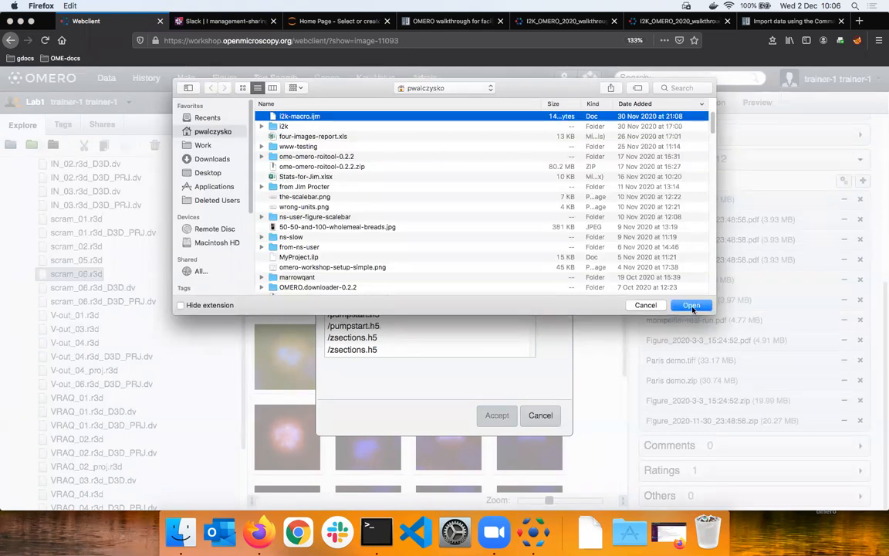
click(692, 307)
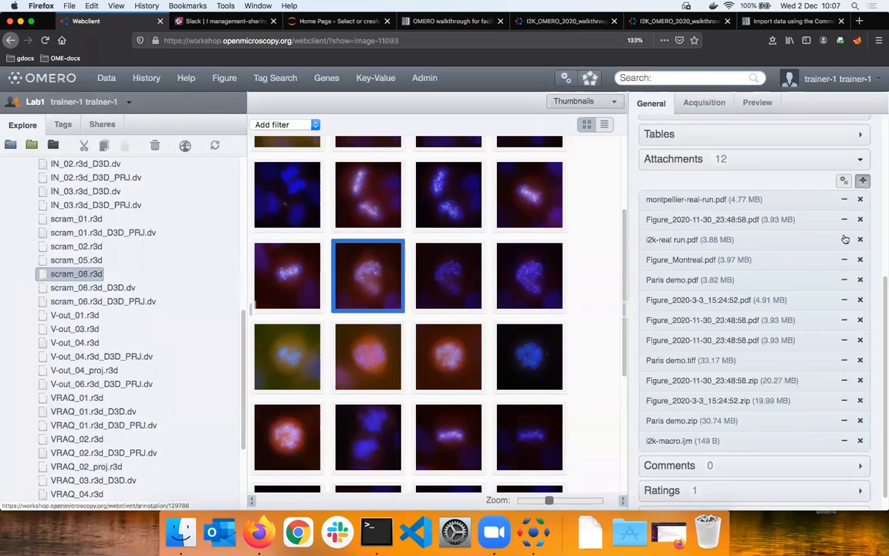
mouse_move(683, 301)
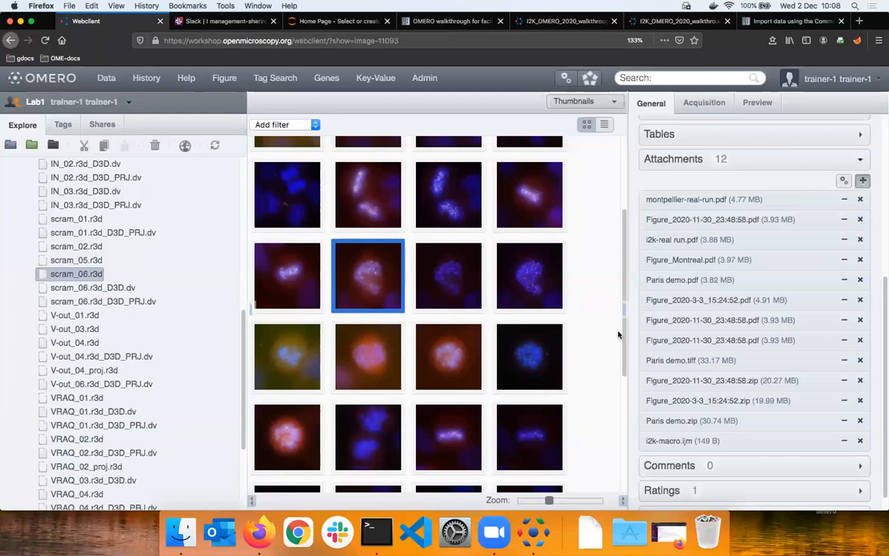
Step: Start a new search from the dataset view
click(646, 78)
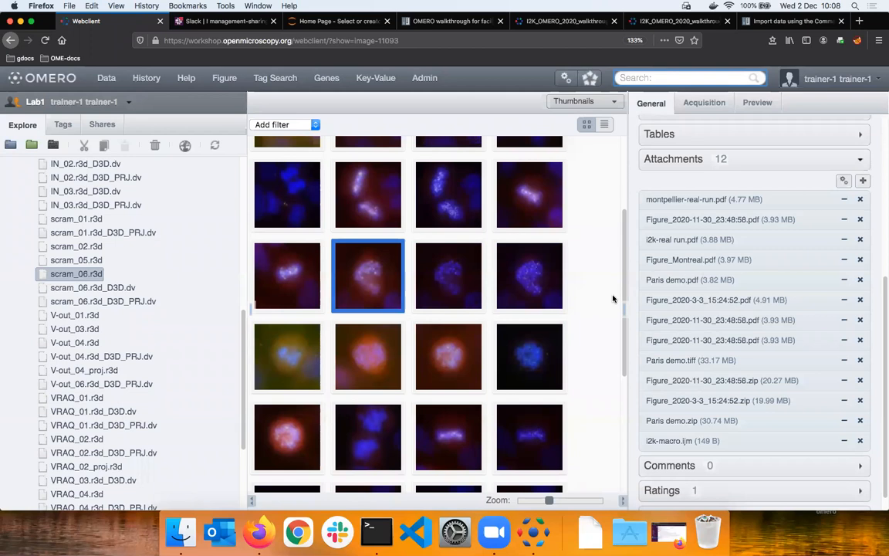
click(643, 79)
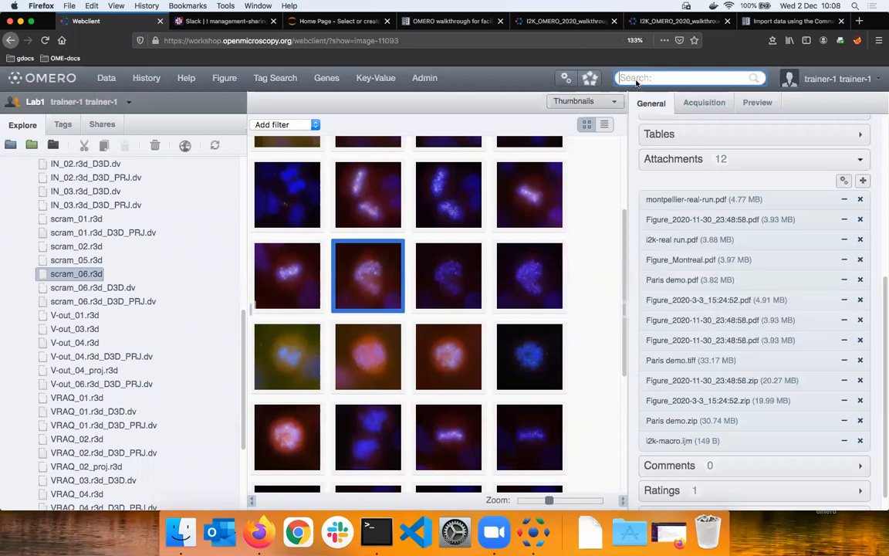